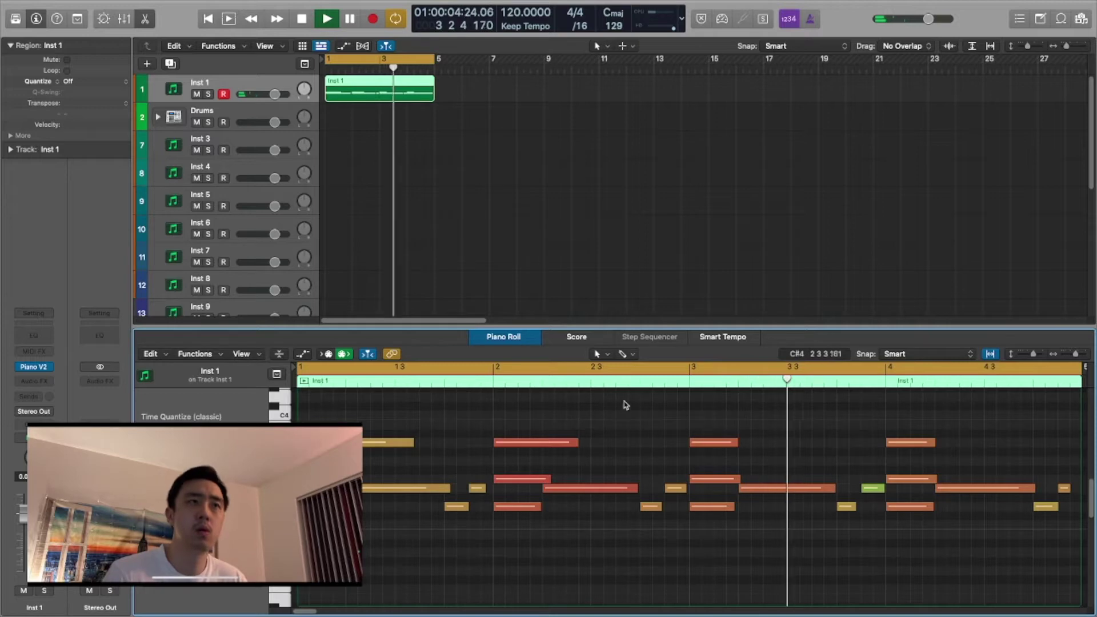
# Enlarge the Piano Roll editor and play back the Inst 1 region.
pyautogui.moveTo(621, 335); pyautogui.dragTo(565, 118)
pyautogui.scroll(3, 548, 363)
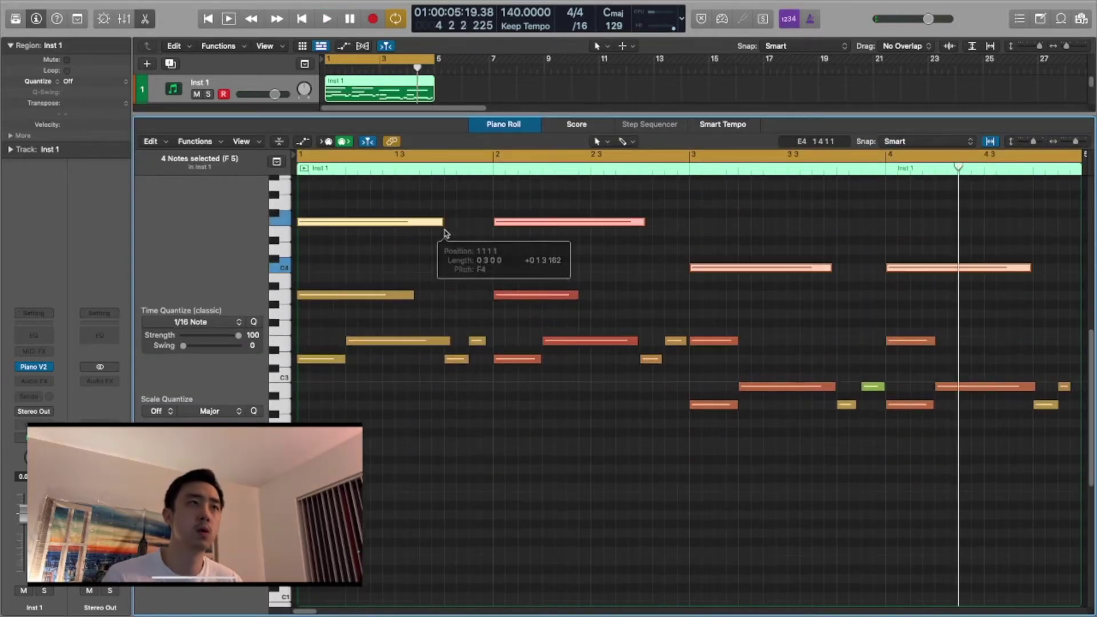
pyautogui.press('space')
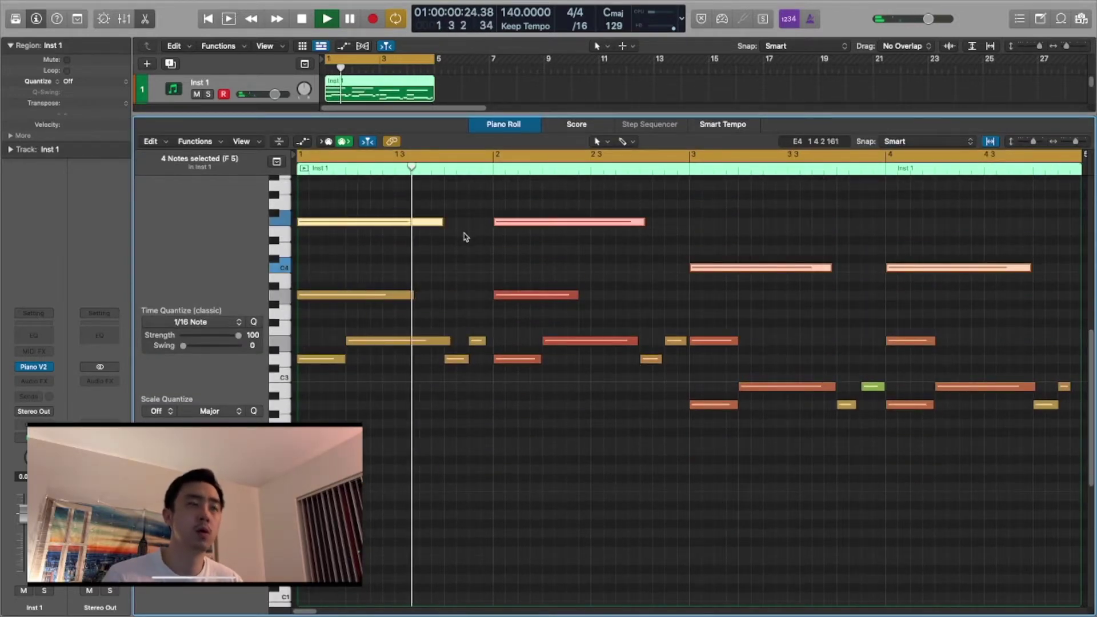
pyautogui.click(777, 211)
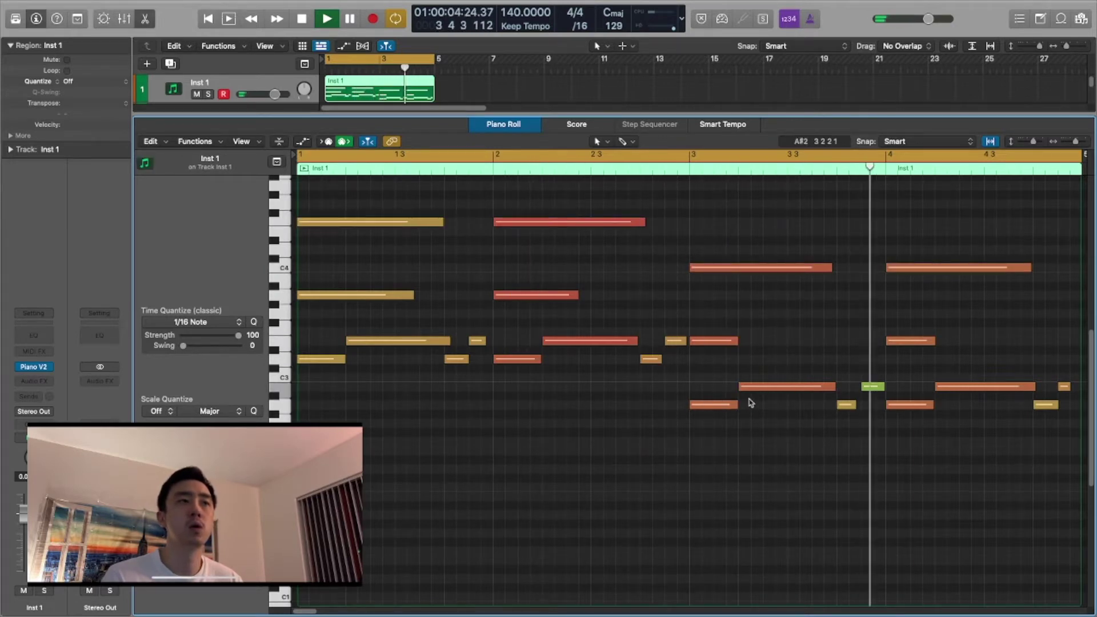
# Extend the E3 note at bar 3 to two beats and lengthen the short E3 notes before bars 2 and 3 up to the bar lines.
pyautogui.moveTo(736, 340); pyautogui.dragTo(787, 340)
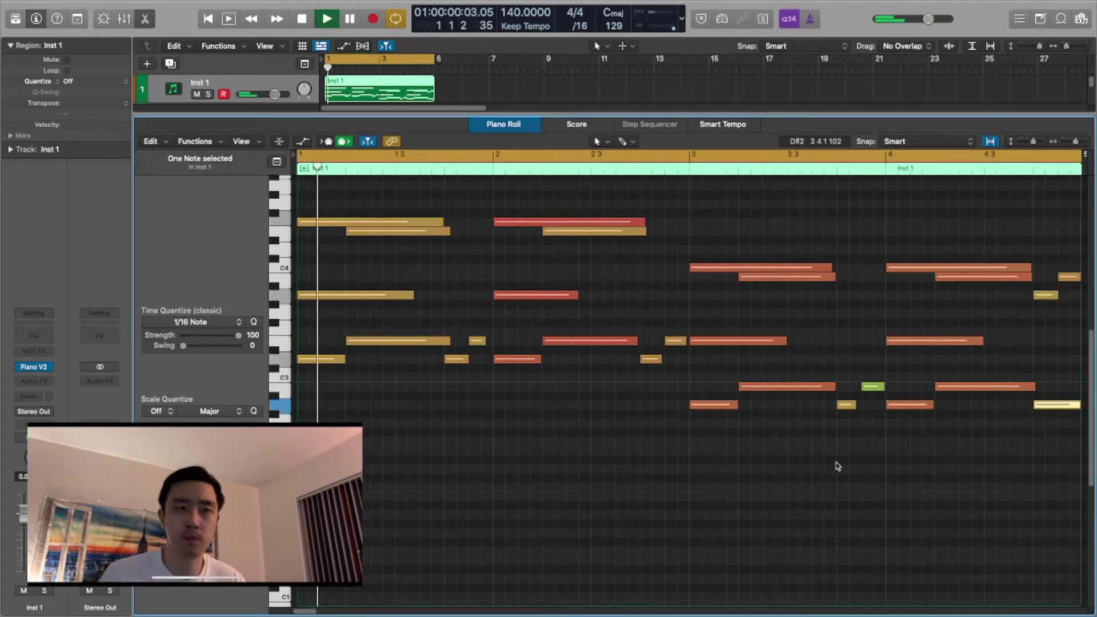
pyautogui.click(670, 449)
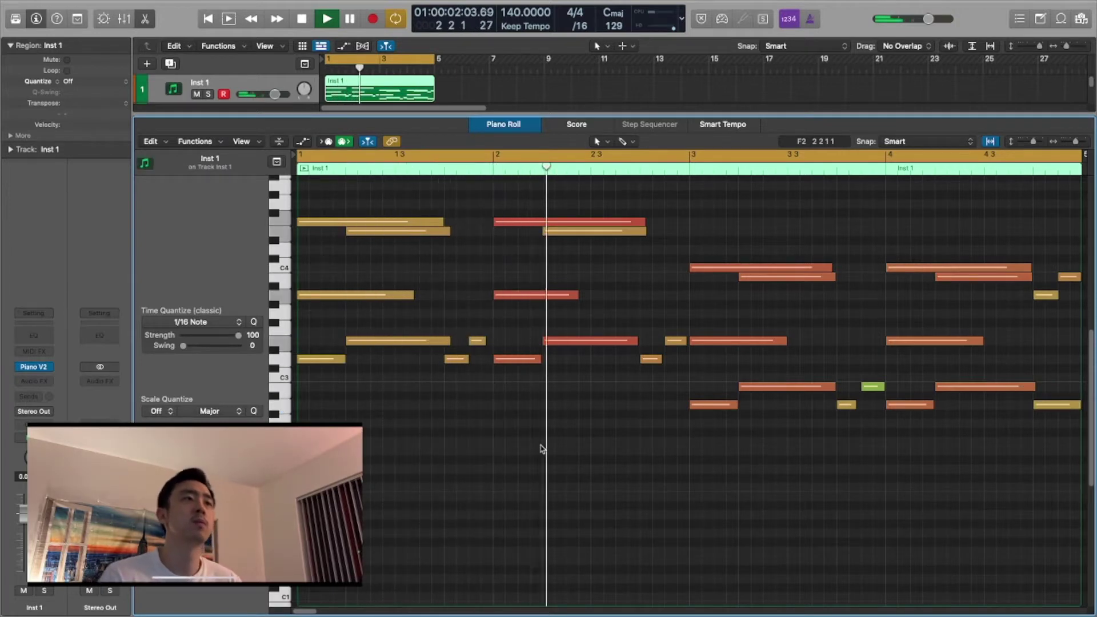
pyautogui.moveTo(490, 345); pyautogui.dragTo(492, 344)
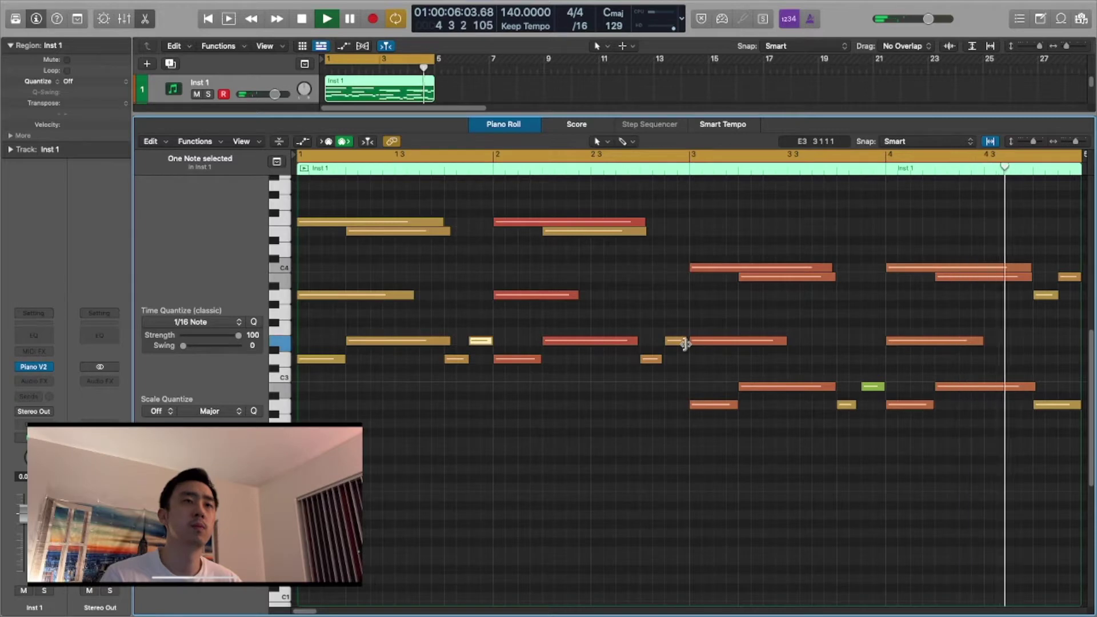
pyautogui.moveTo(684, 345); pyautogui.dragTo(687, 344)
pyautogui.click(661, 318)
pyautogui.press('space')
# Try all the notes of the Inst 1 region one octave higher during playback.
pyautogui.press('super+a')
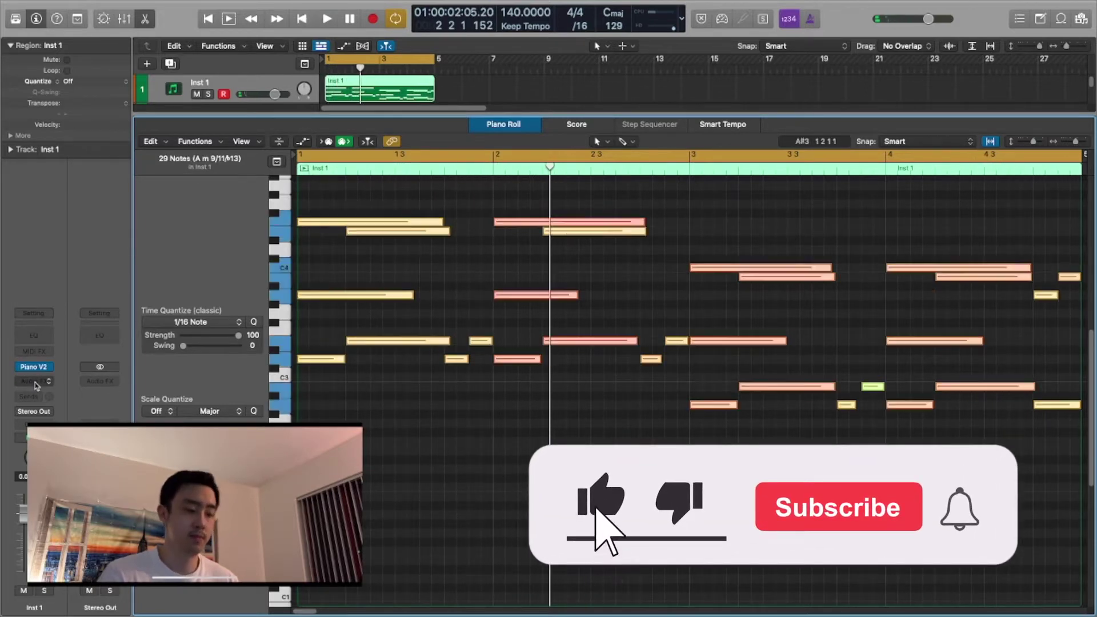
pyautogui.hotkey('alt', 'shift', 'Up')
pyautogui.press('space')
pyautogui.scroll(1, 297, 411)
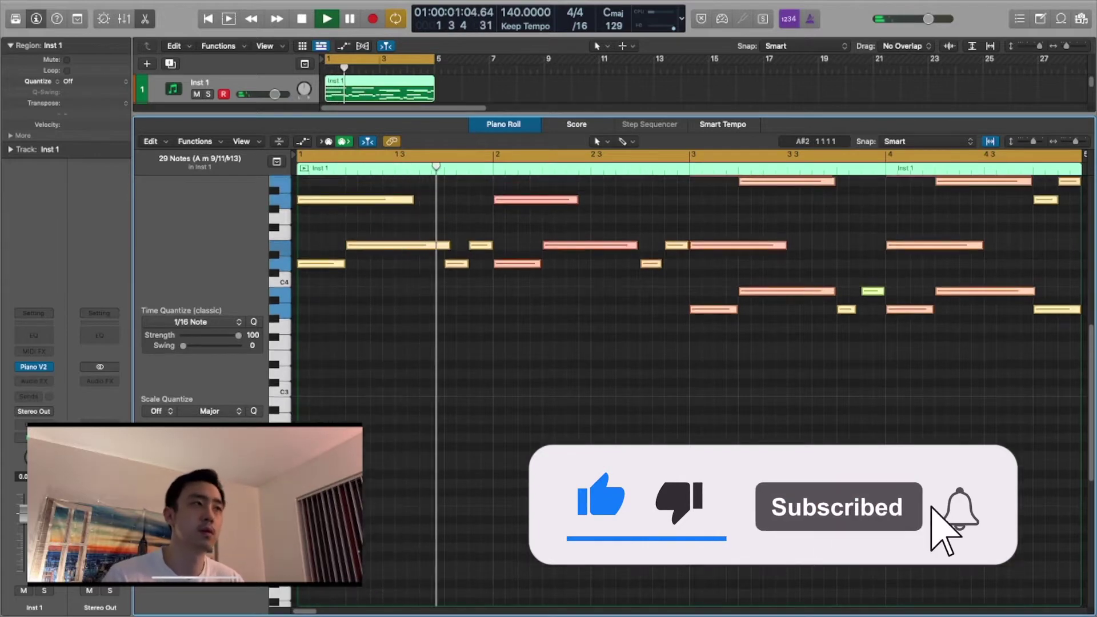
pyautogui.press('space')
pyautogui.hotkey('alt', 'shift', 'Down')
pyautogui.click(399, 458)
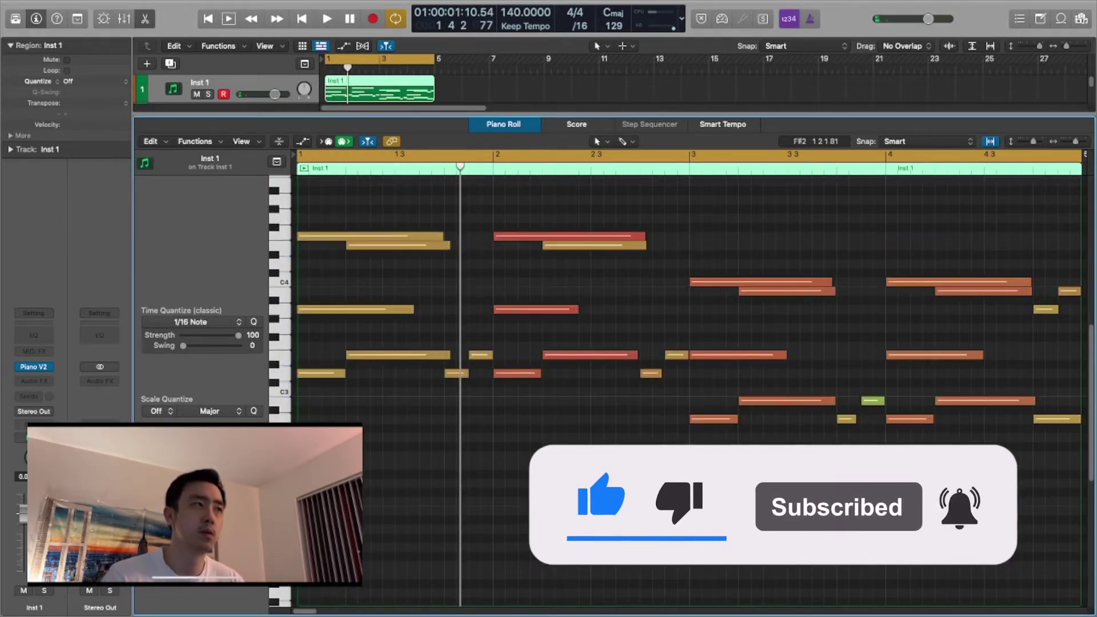
# Insert the HalfTime effect on the Inst 1 track with a 1 Bar loop and 40% mix, and audition it.
pyautogui.click(44, 381)
pyautogui.click(40, 416)
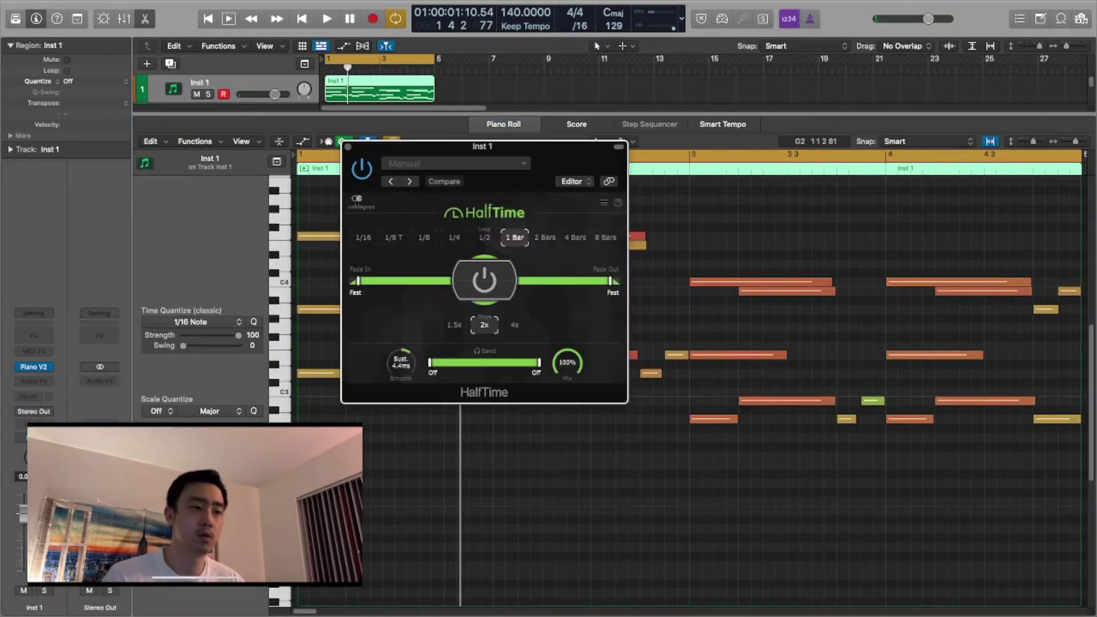
pyautogui.press('space')
pyautogui.moveTo(563, 165); pyautogui.dragTo(680, 147)
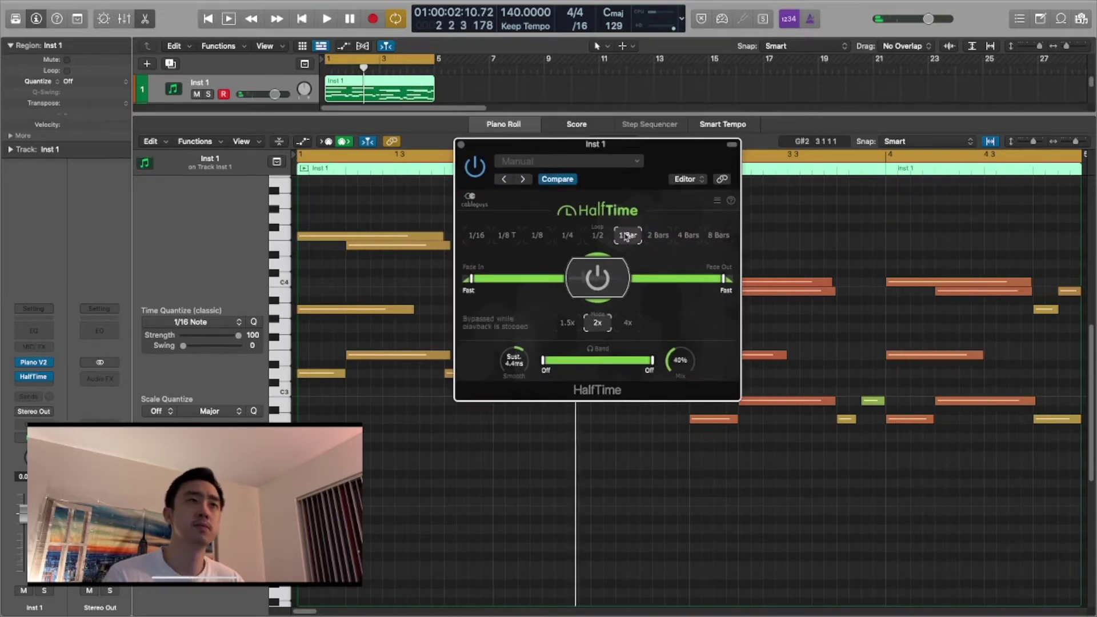
pyautogui.press('space')
pyautogui.moveTo(661, 155); pyautogui.dragTo(633, 179)
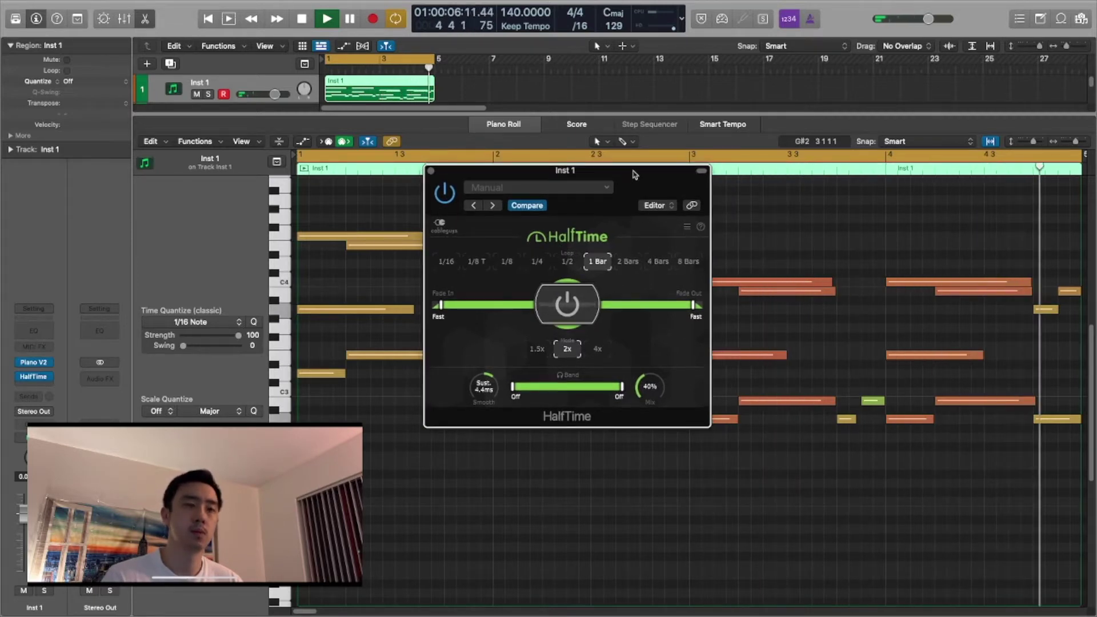
pyautogui.click(431, 172)
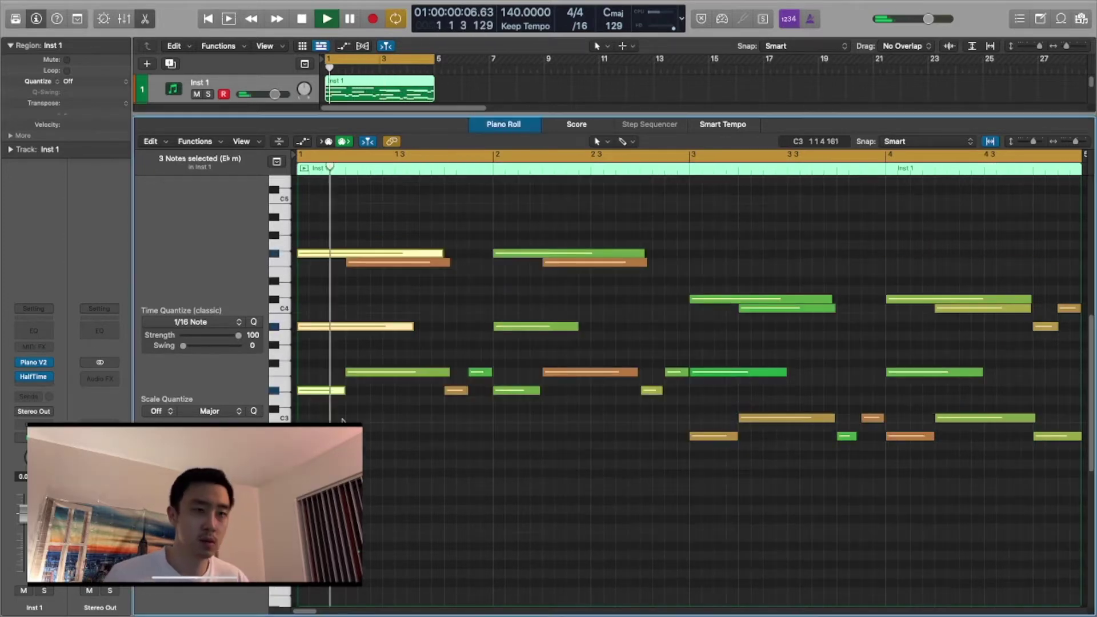
# Select all the notes in the Inst 1 region.
pyautogui.click(474, 407)
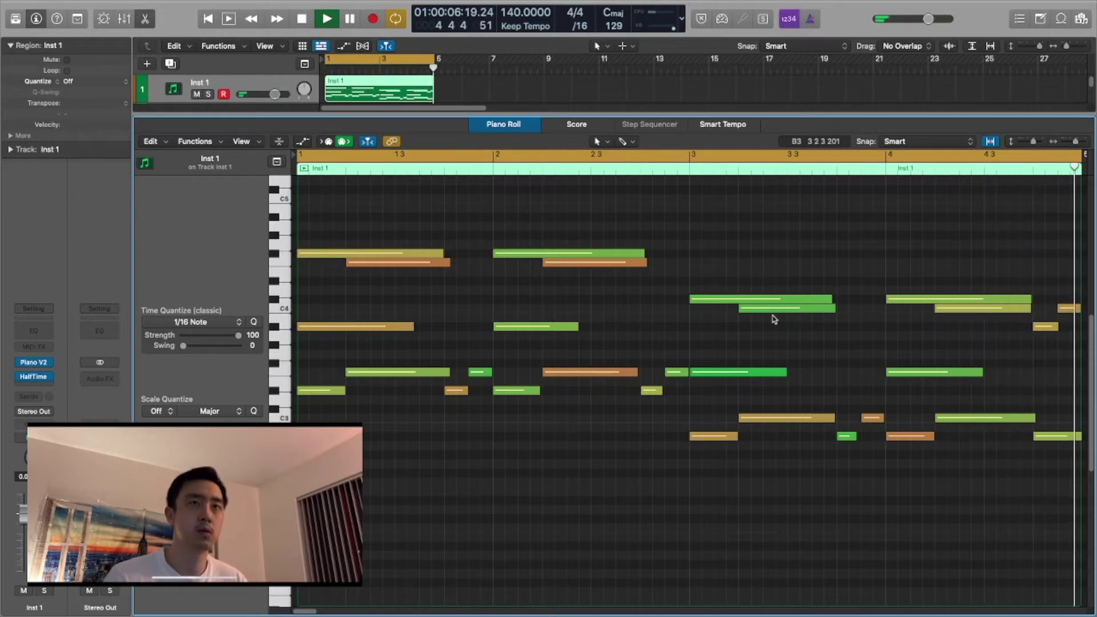
pyautogui.press('super+a')
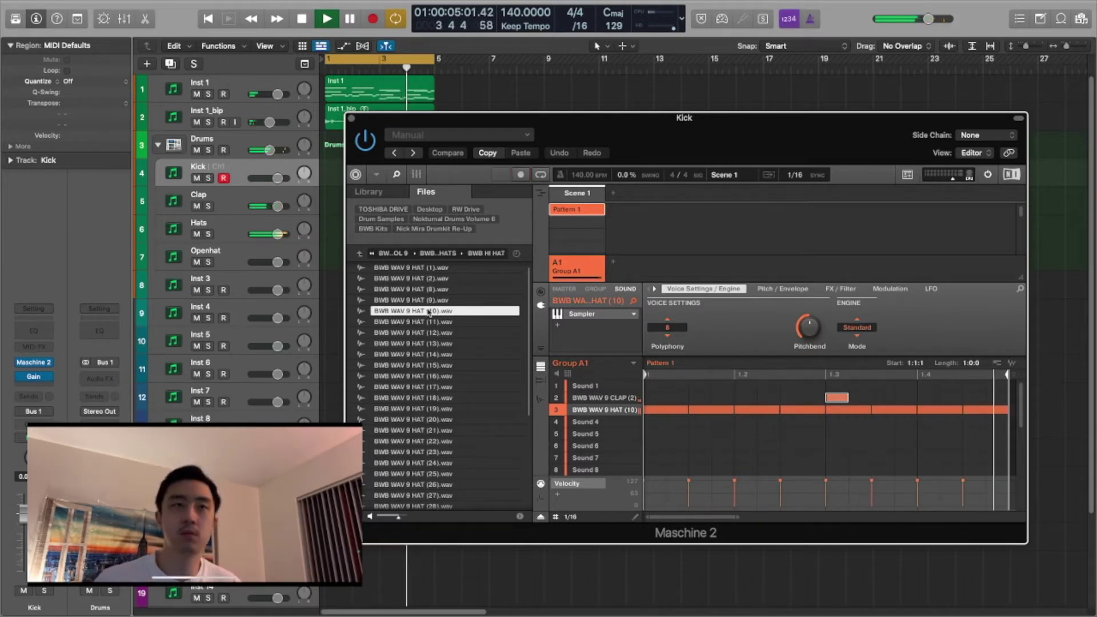
# Lower the velocity of every other BWB WAV 9 HAT (10) note in the Maschine pattern.
pyautogui.click(671, 409)
pyautogui.keyDown('shift'); pyautogui.click(769, 411); pyautogui.keyUp('shift')
pyautogui.keyDown('shift'); pyautogui.click(849, 414); pyautogui.keyUp('shift')
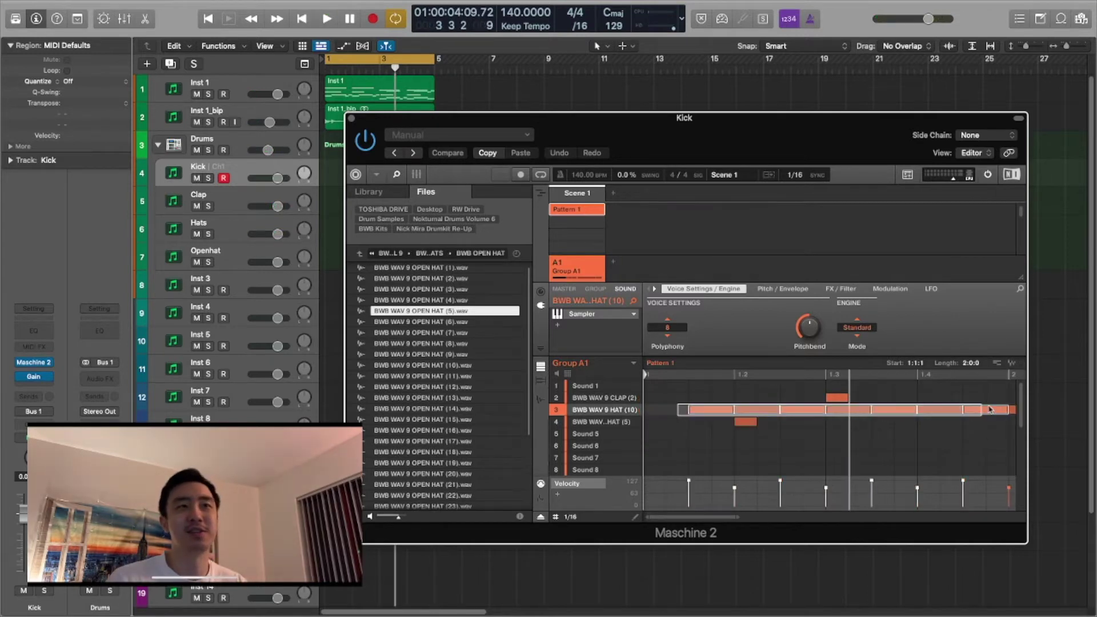
# Clear all the BWB WAV 9 HAT (10) notes from Pattern 1 and restart playback.
pyautogui.moveTo(990, 410); pyautogui.dragTo(1033, 417)
pyautogui.press('Delete')
pyautogui.moveTo(821, 520); pyautogui.dragTo(764, 520)
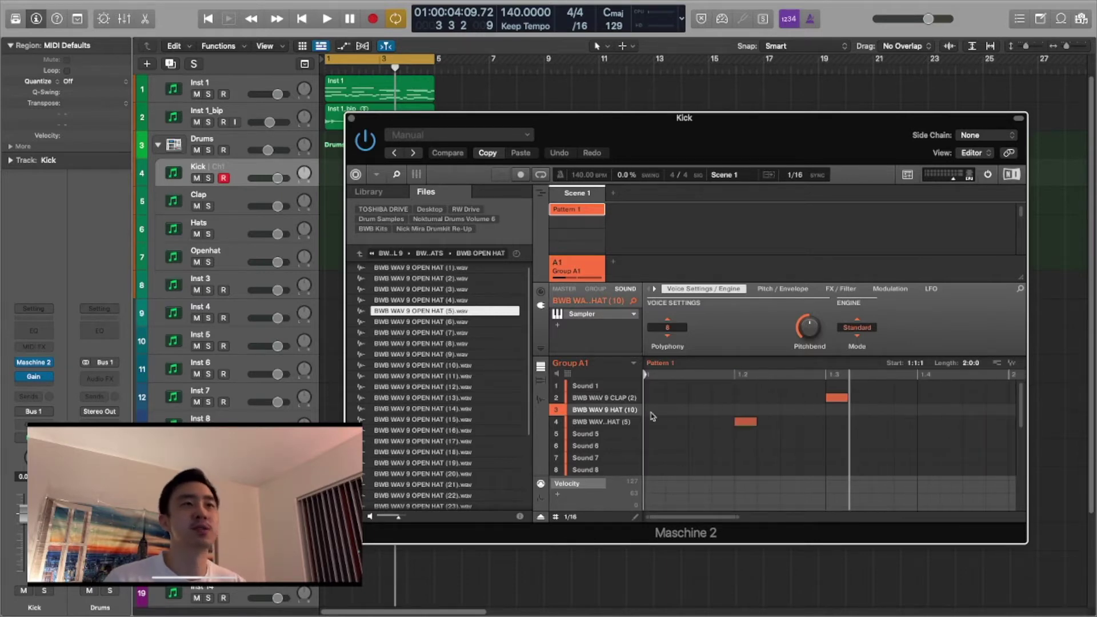
pyautogui.press('super+z')
pyautogui.press('space')
# Select the hat sound in Group A1 and browse the Drum Samples folder for a replacement sample.
pyautogui.click(587, 387)
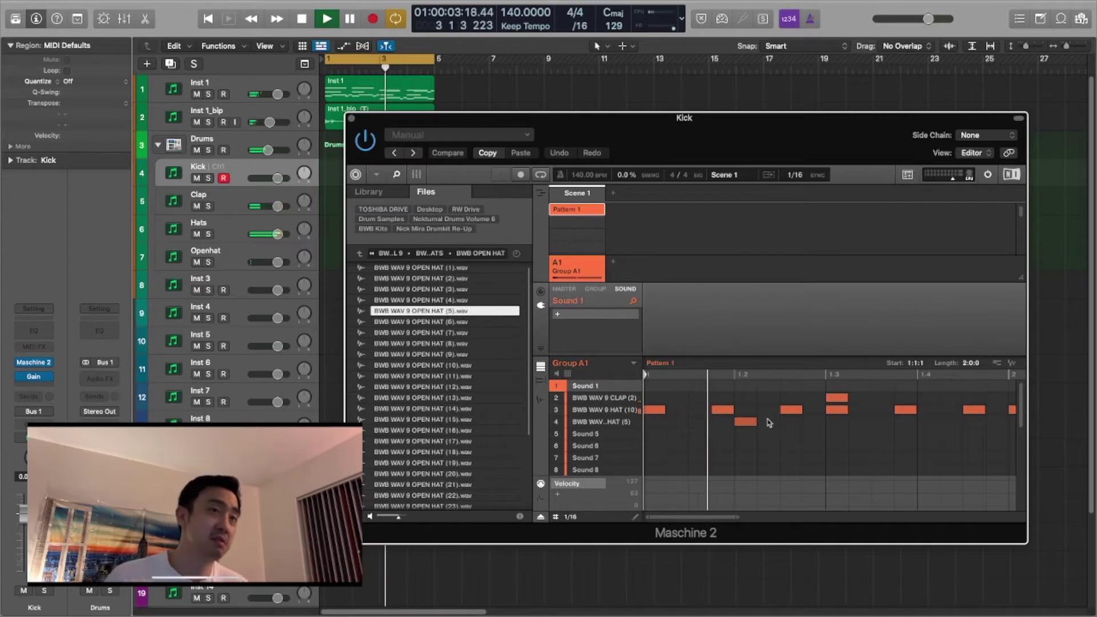
pyautogui.click(603, 410)
pyautogui.click(361, 255)
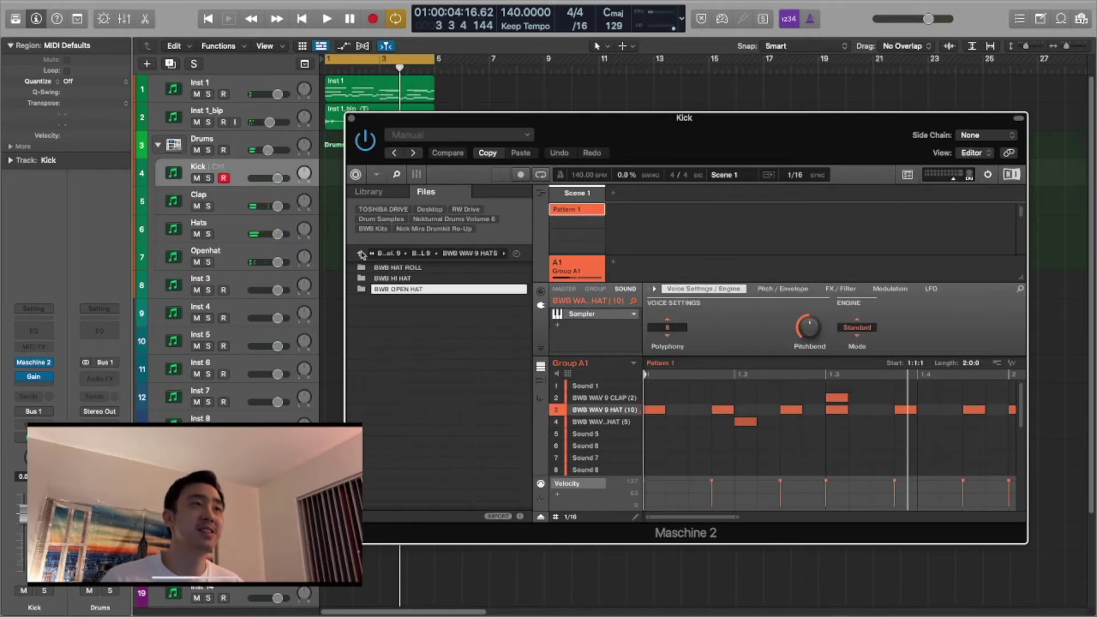
pyautogui.click(381, 221)
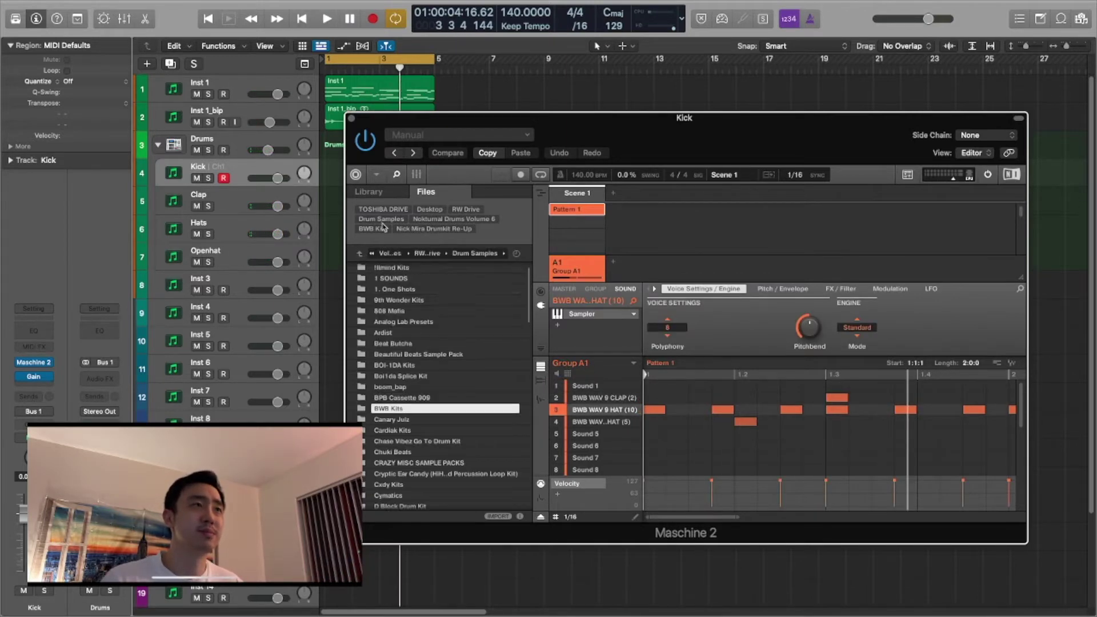
pyautogui.scroll(-3, 434, 408)
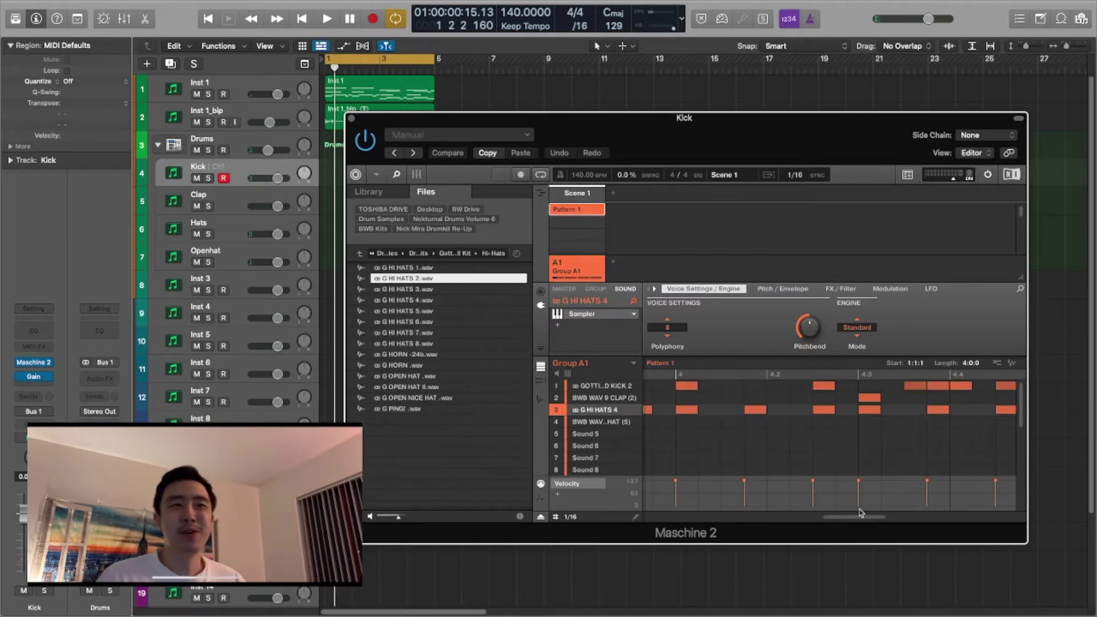
# Play back the drum pattern from its start and select the G HI HATS 4 notes after the first one.
pyautogui.moveTo(856, 517); pyautogui.dragTo(679, 516)
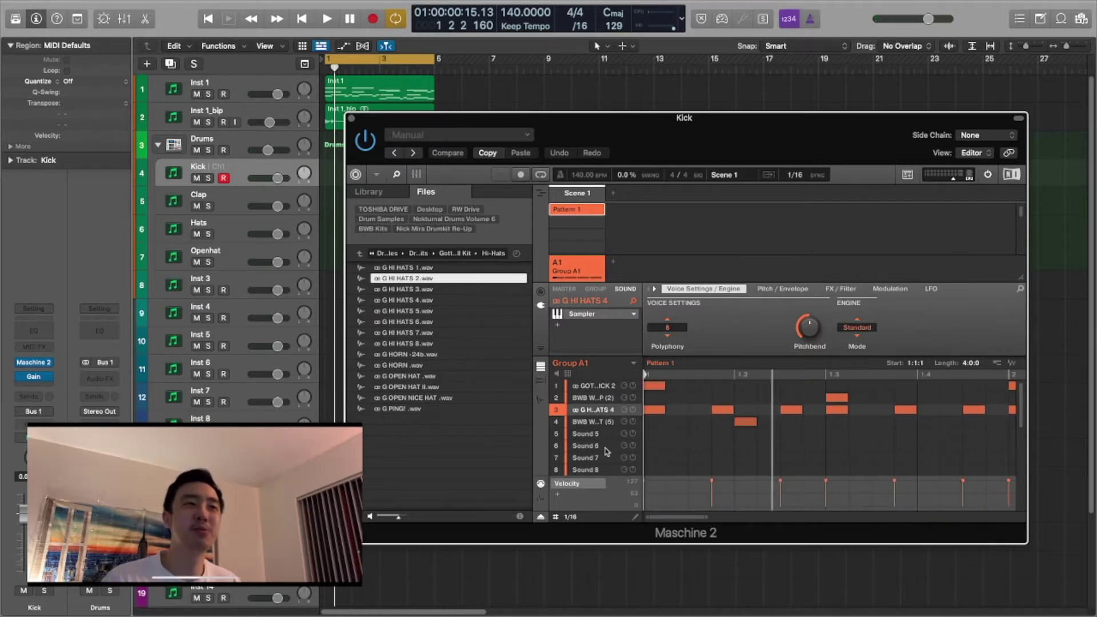
pyautogui.press('space')
pyautogui.moveTo(857, 155); pyautogui.dragTo(792, 148)
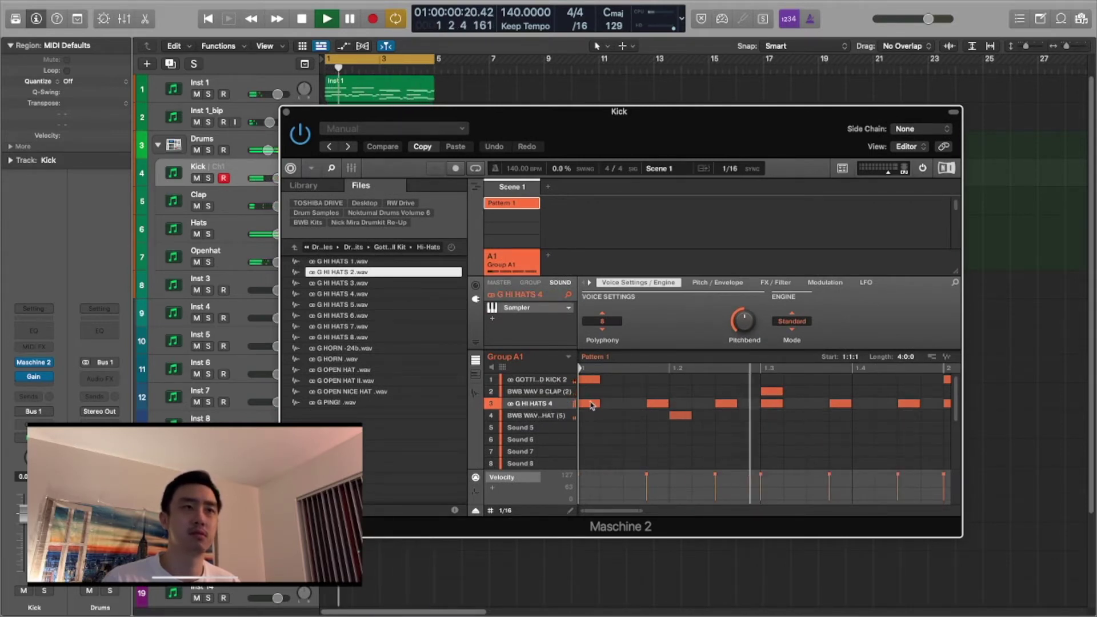
pyautogui.moveTo(631, 408); pyautogui.dragTo(985, 408)
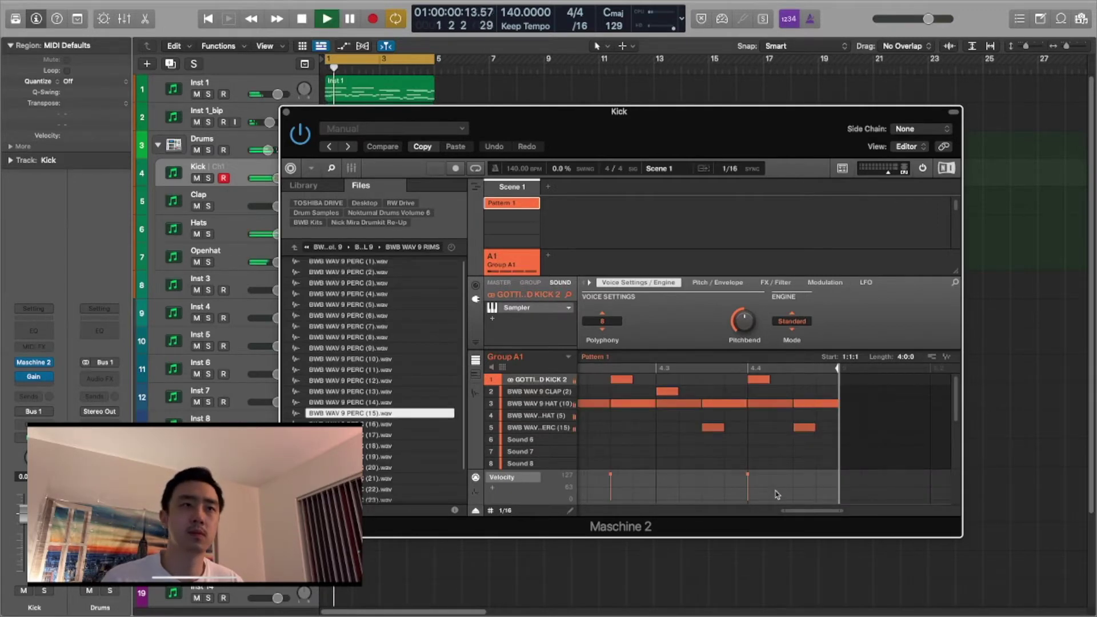
# Move the last BWB WAV 9 PERC (15) hit of the pattern one sixteenth note earlier.
pyautogui.click(803, 430)
pyautogui.click(754, 417)
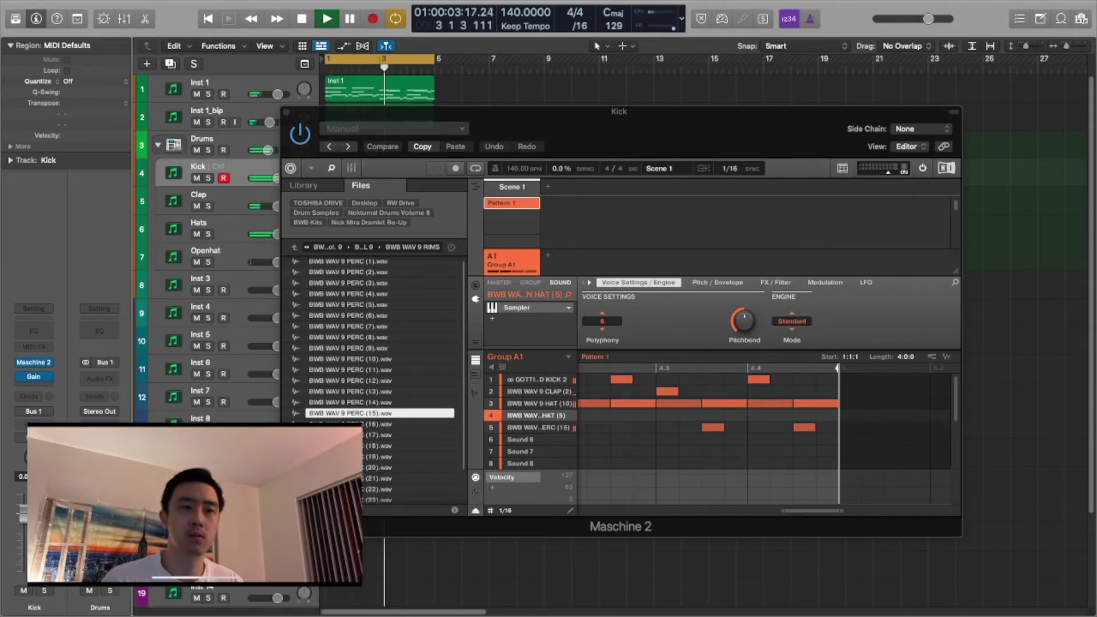
pyautogui.click(852, 380)
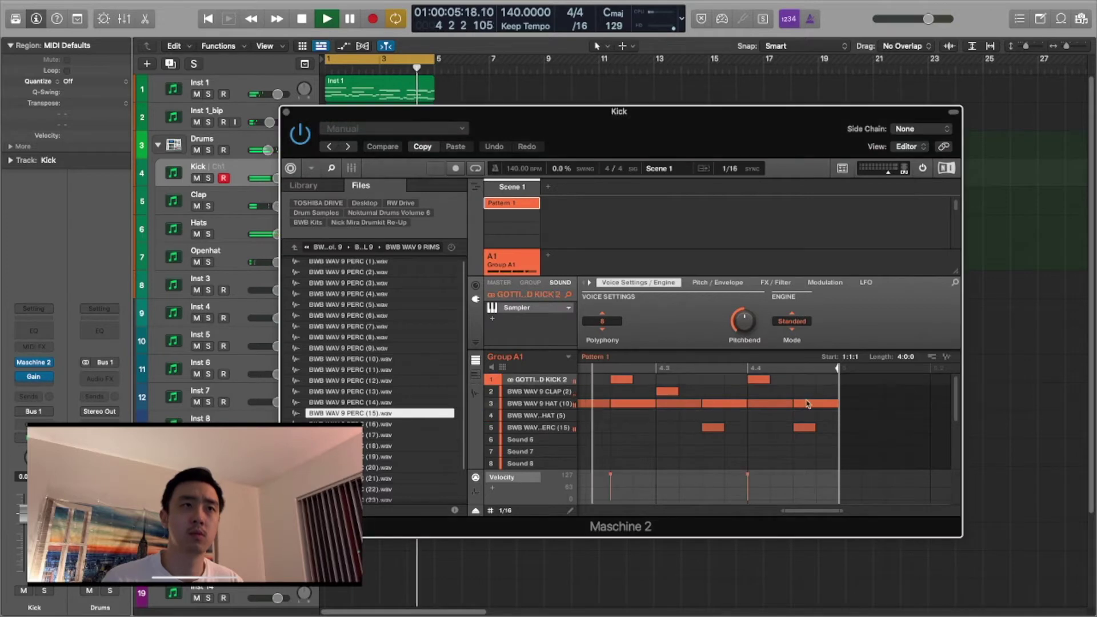
pyautogui.moveTo(800, 431); pyautogui.dragTo(777, 429)
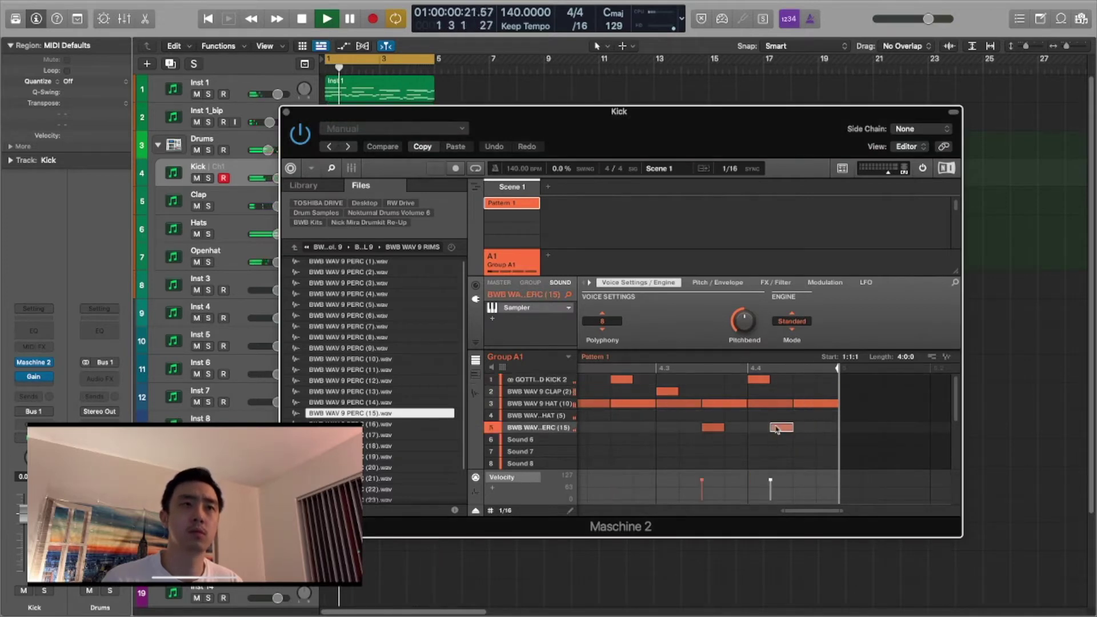
pyautogui.click(812, 379)
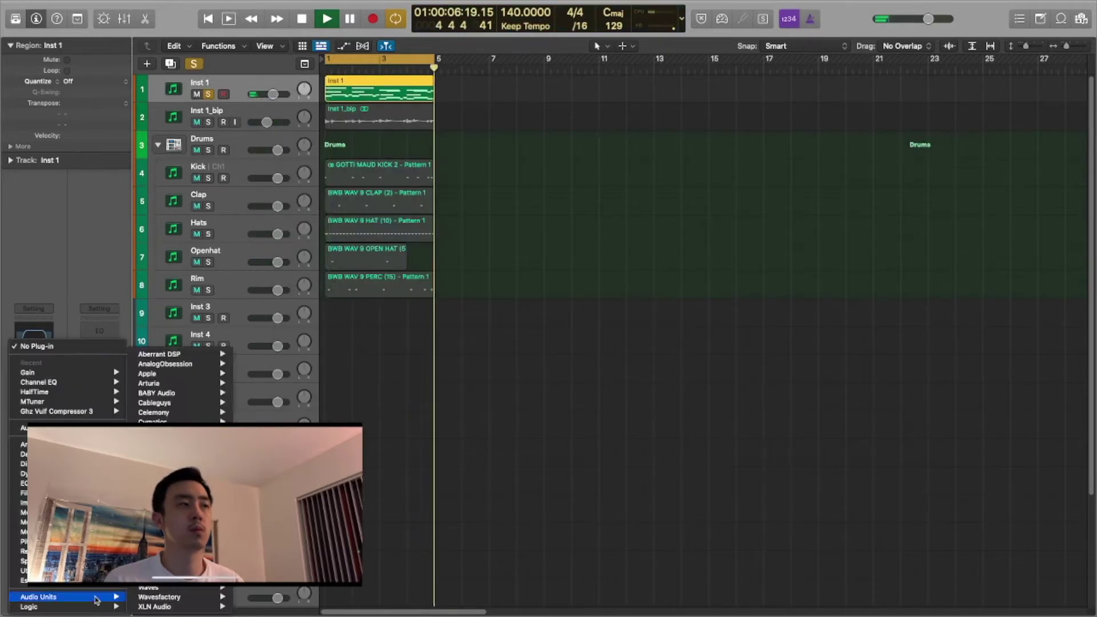
# Insert Ghz Vulf Compressor 3 after the Channel EQ on the Inst 1 track.
pyautogui.click(86, 411)
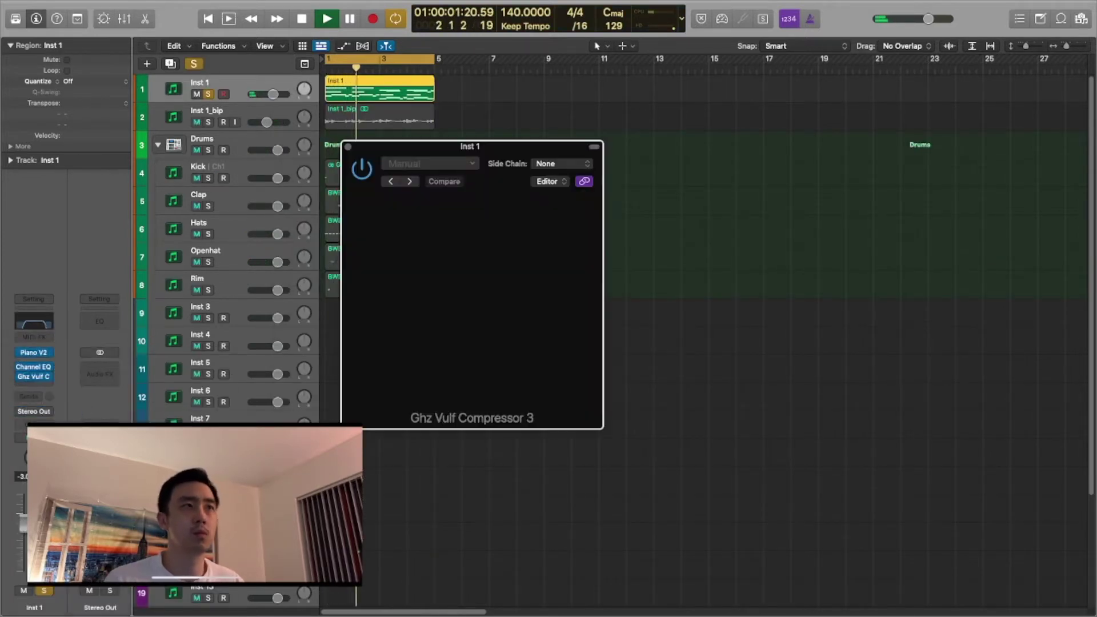
pyautogui.click(590, 352)
pyautogui.click(576, 343)
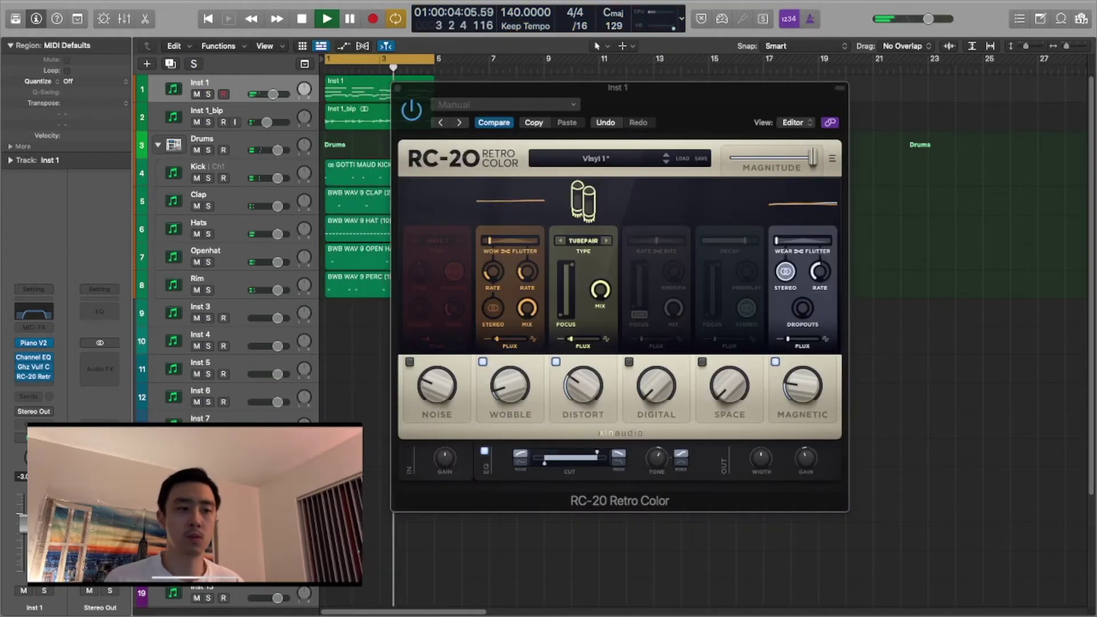
# Set the Wobble amount to 0% in RC-20 Retro Color on the Inst 1 track.
pyautogui.click(586, 394)
pyautogui.moveTo(505, 391)
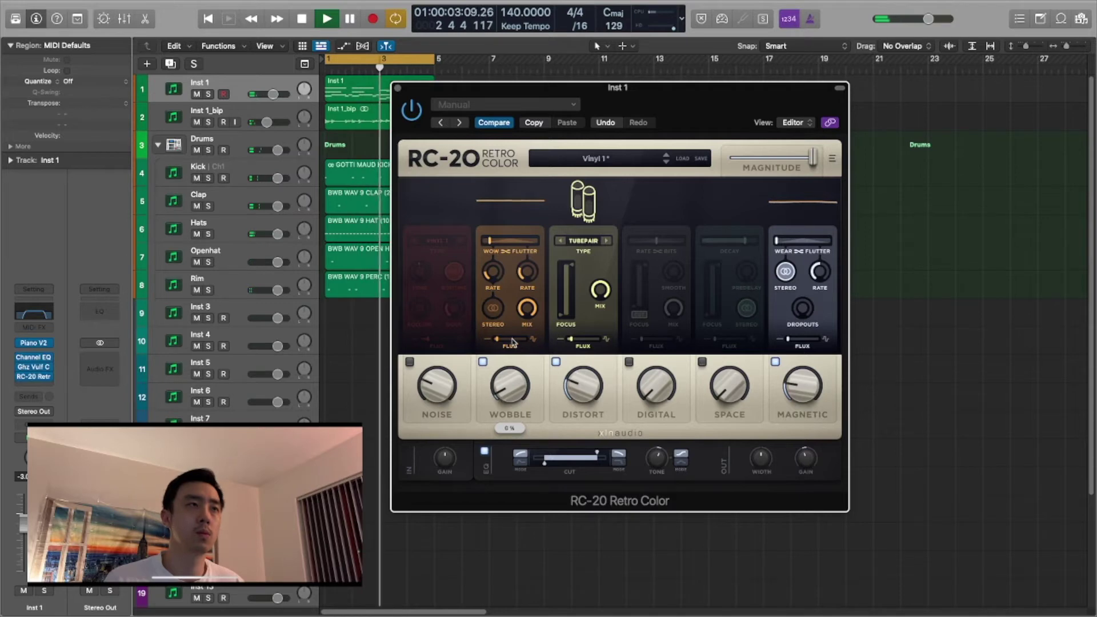
pyautogui.moveTo(490, 344)
pyautogui.moveTo(594, 452)
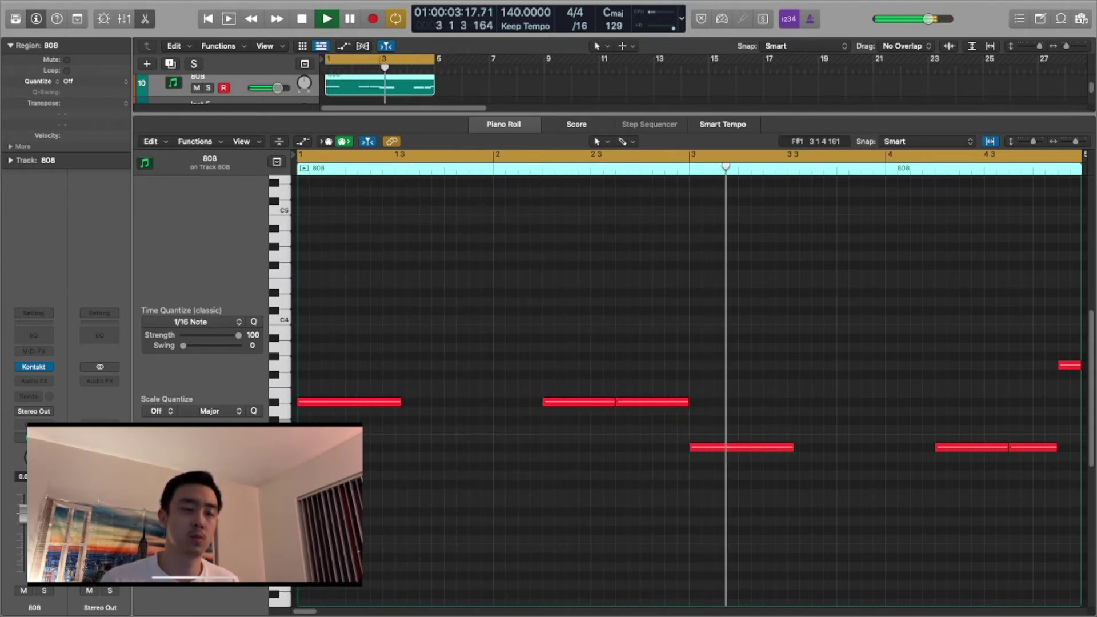
# Delete the short high note at the end of bar 4 in the 808 region.
pyautogui.click(822, 365)
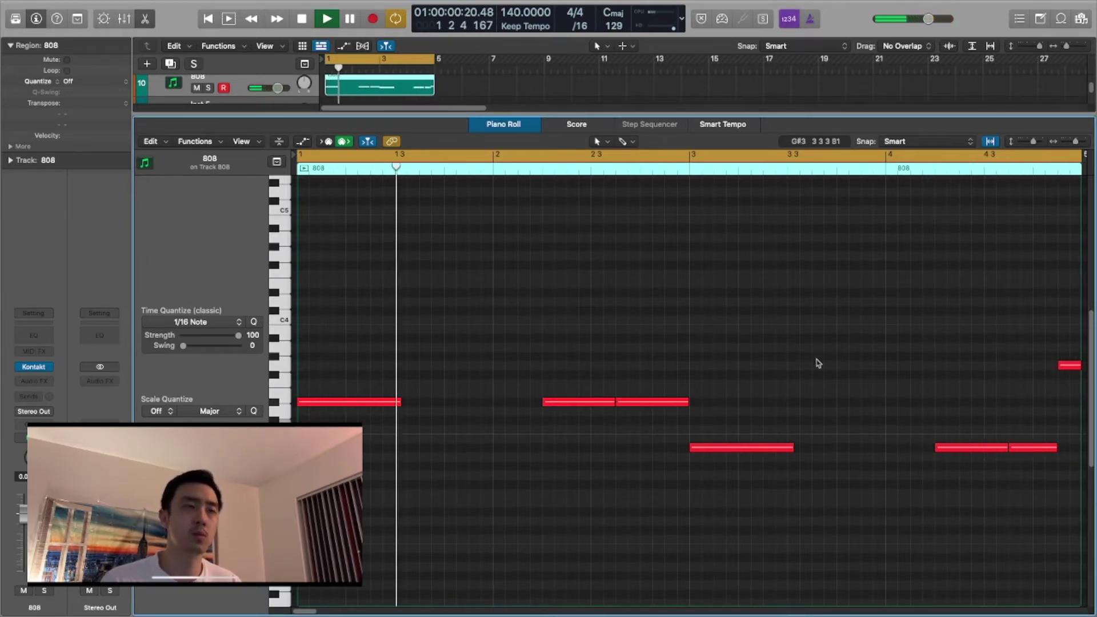
pyautogui.click(1068, 365)
pyautogui.press('Delete')
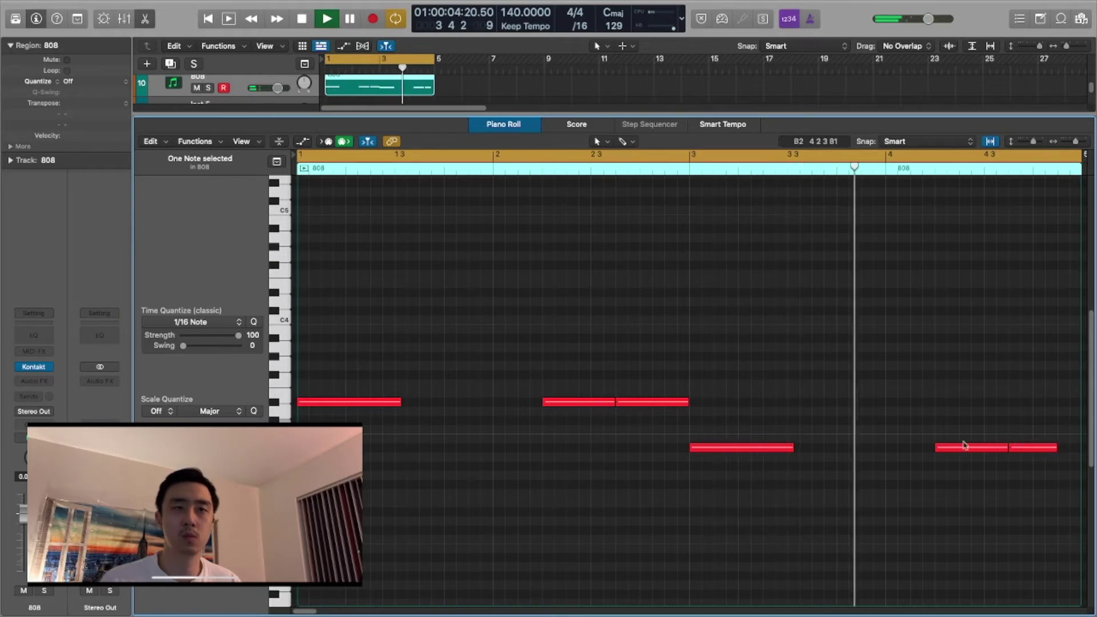
# Extend the last low 808 note to the end of the region at bar 5.
pyautogui.hscroll(5, 927, 433)
pyautogui.moveTo(750, 449); pyautogui.dragTo(778, 448)
pyautogui.click(524, 230)
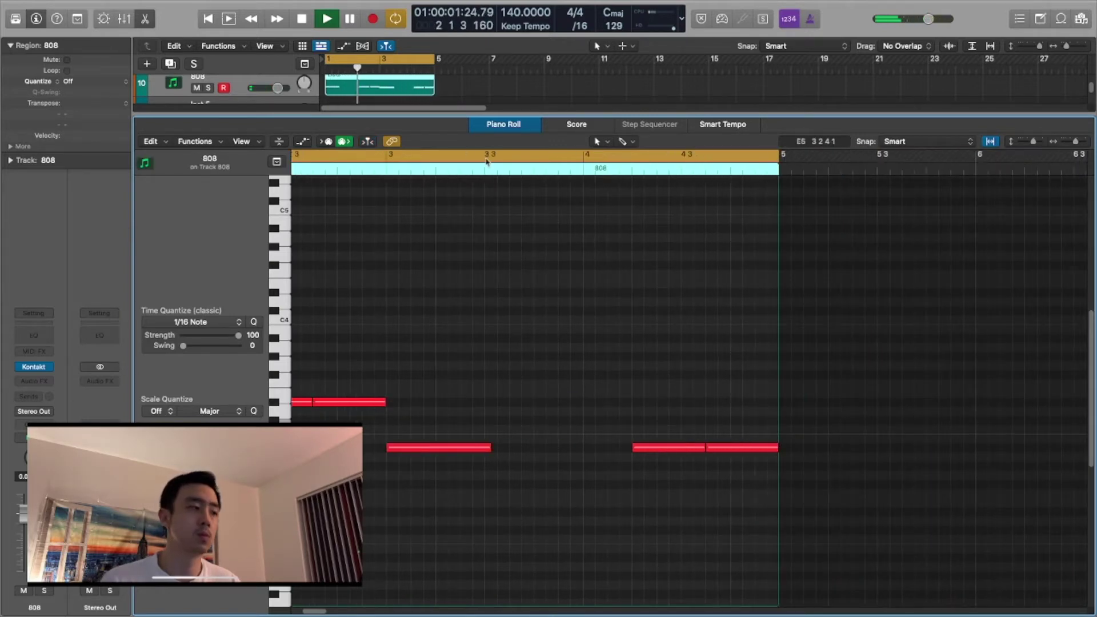
# Repeat all four-bar regions once so the beat runs to bar 9, and join the two 808 regions into one.
pyautogui.press('p')
pyautogui.scroll(3, 492, 311)
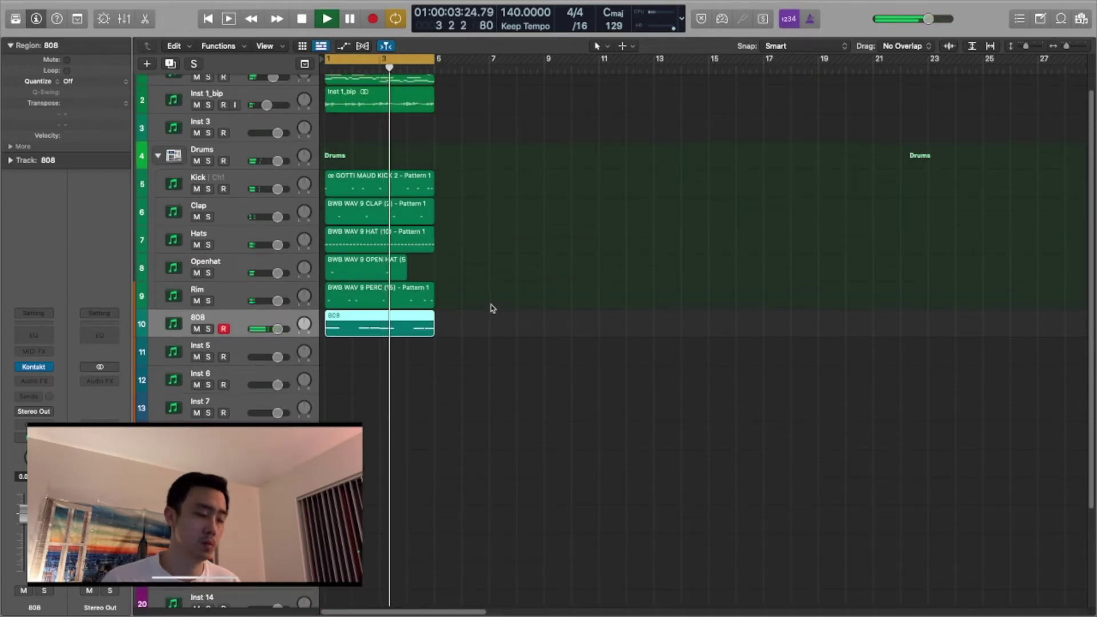
pyautogui.press('super+r')
pyautogui.moveTo(491, 387); pyautogui.dragTo(423, 342)
pyautogui.press('super+j')
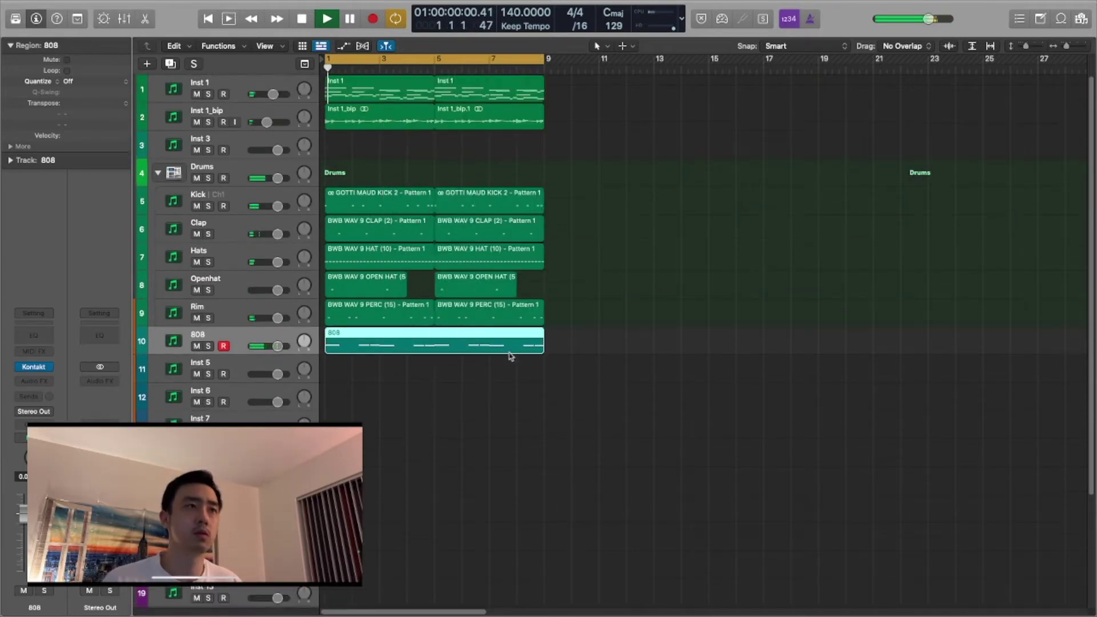
# Shorten the last 808 note before bar 9 and fill the freed space with a short higher note at G3.
pyautogui.press('p')
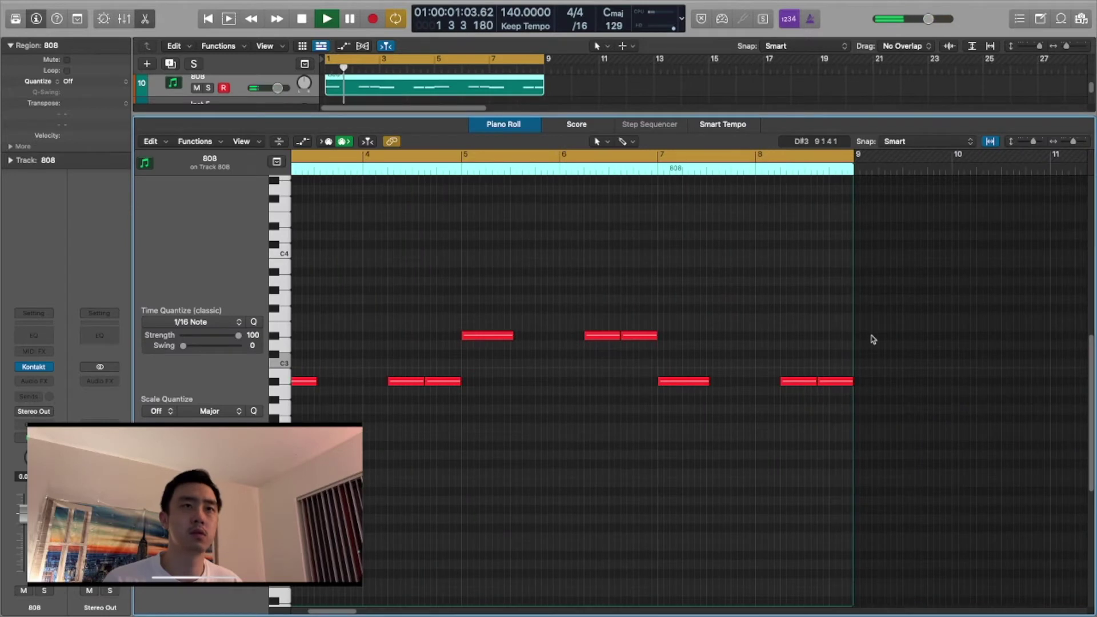
pyautogui.moveTo(852, 383); pyautogui.dragTo(841, 382)
pyautogui.keyDown('super'); pyautogui.click(837, 327); pyautogui.keyUp('super')
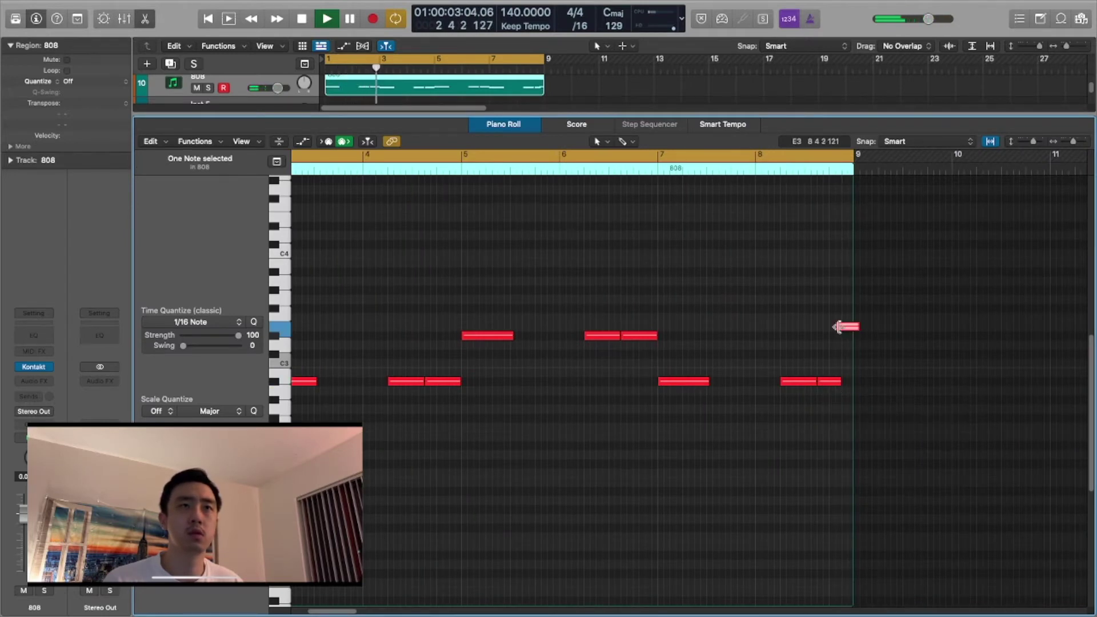
pyautogui.moveTo(843, 325); pyautogui.dragTo(851, 300)
pyautogui.click(762, 318)
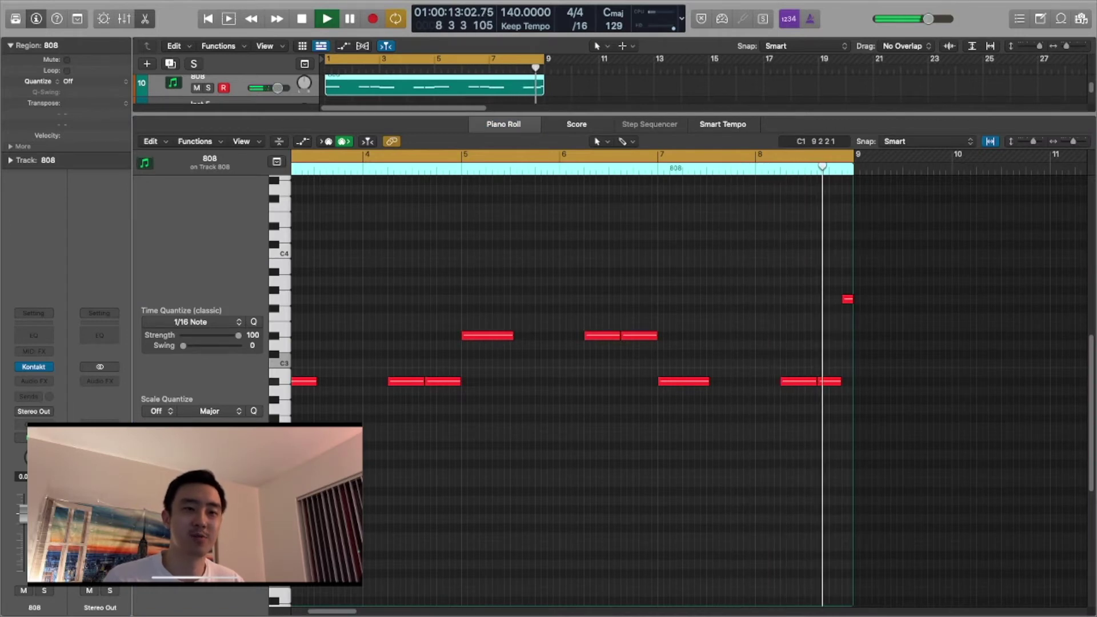
pyautogui.click(499, 132)
pyautogui.press('p')
# Insert the Gain plug-in on the 808 track and set its gain to -3.3 dB.
pyautogui.click(556, 280)
pyautogui.scroll(5, 504, 416)
pyautogui.rightClick(660, 404)
pyautogui.press('Escape')
pyautogui.click(33, 380)
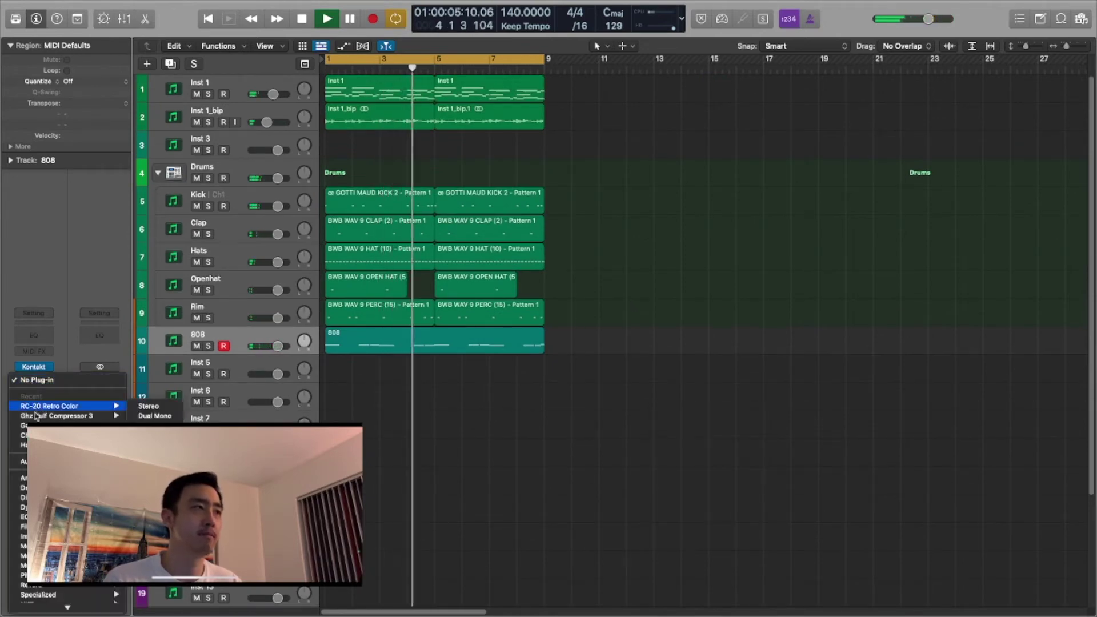
pyautogui.click(35, 426)
pyautogui.moveTo(371, 255); pyautogui.dragTo(373, 257)
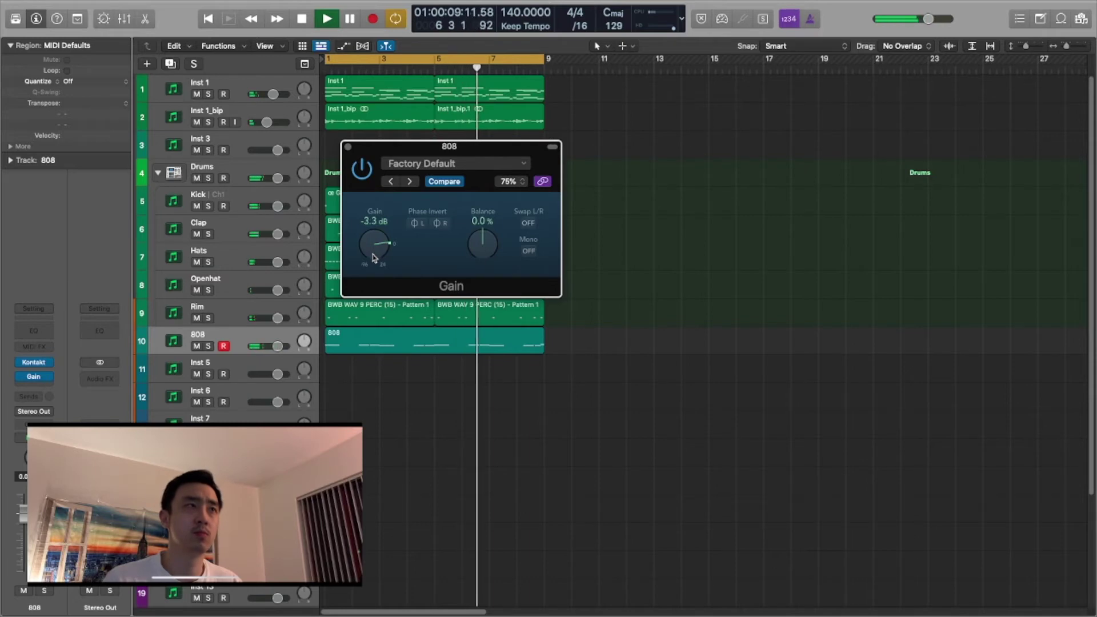
pyautogui.click(348, 148)
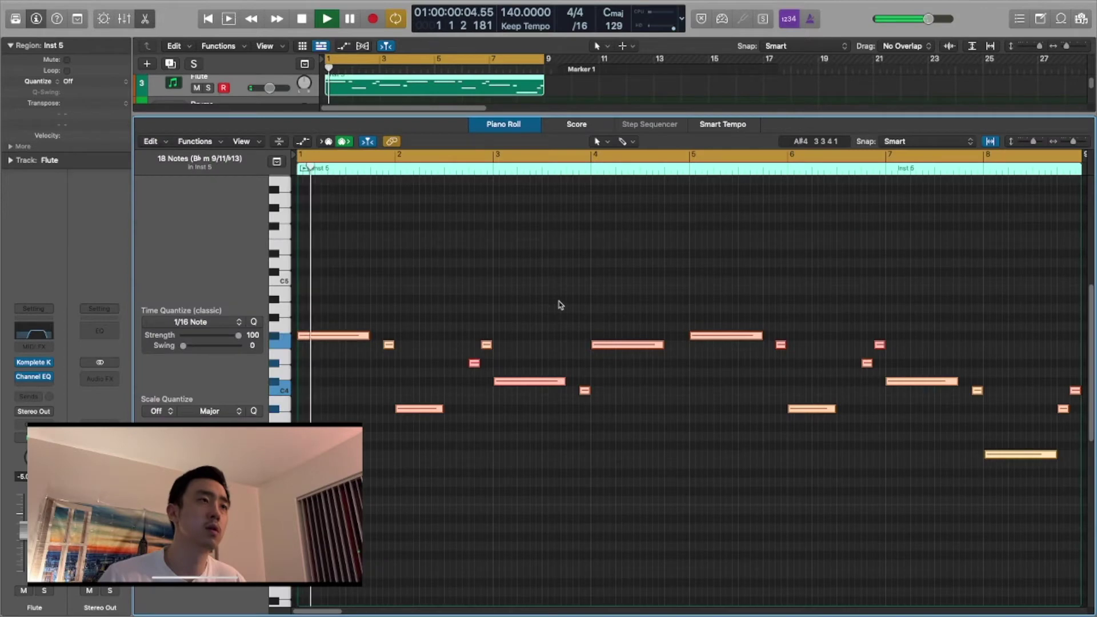
# Raise the Flute track's volume to about -3 dB in the arrangement.
pyautogui.click(560, 305)
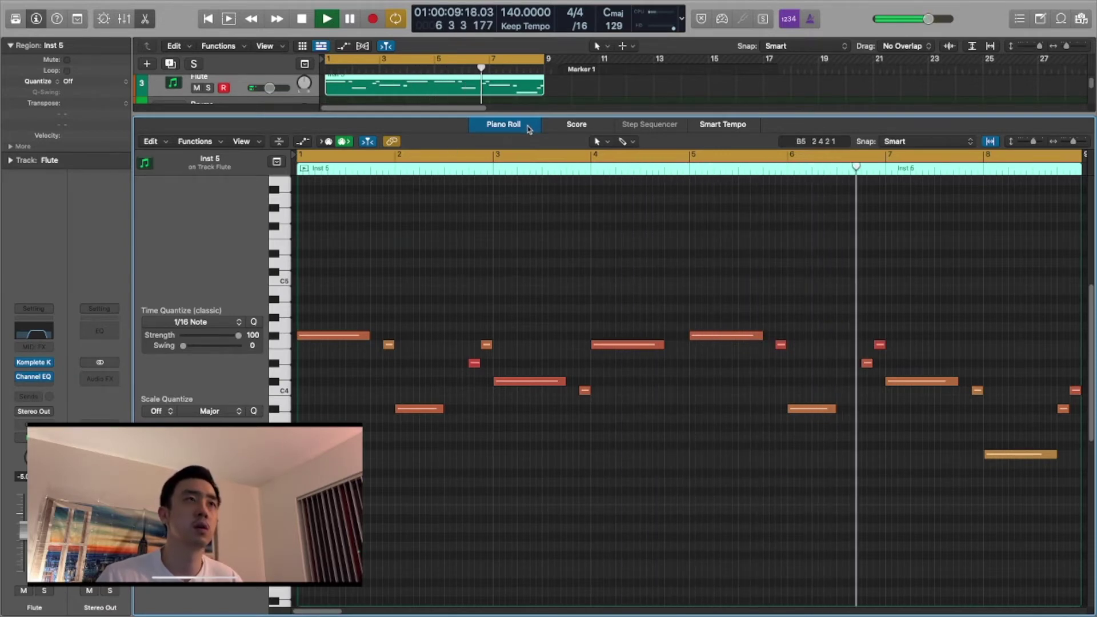
pyautogui.press('p')
pyautogui.click(604, 302)
pyautogui.scroll(3, 609, 326)
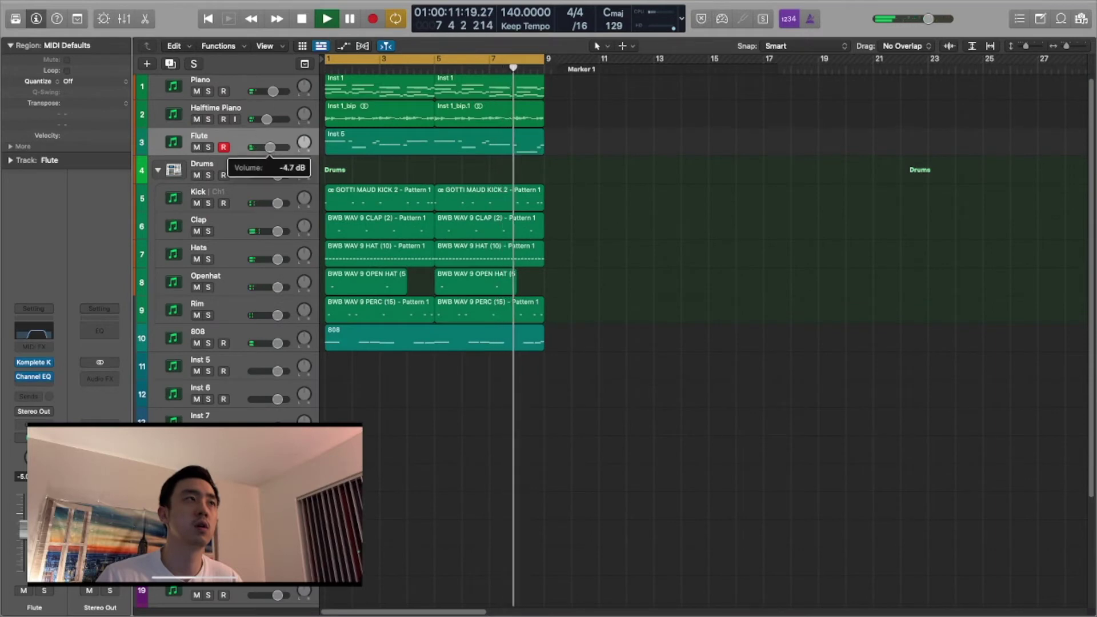
pyautogui.moveTo(271, 147); pyautogui.dragTo(273, 147)
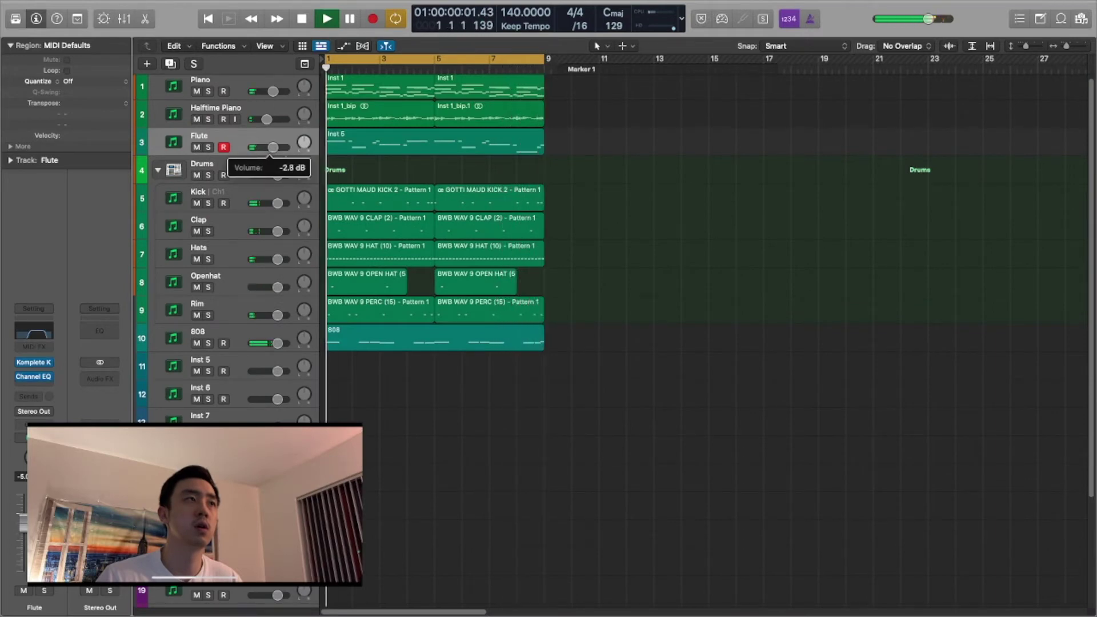
pyautogui.moveTo(275, 148); pyautogui.dragTo(273, 147)
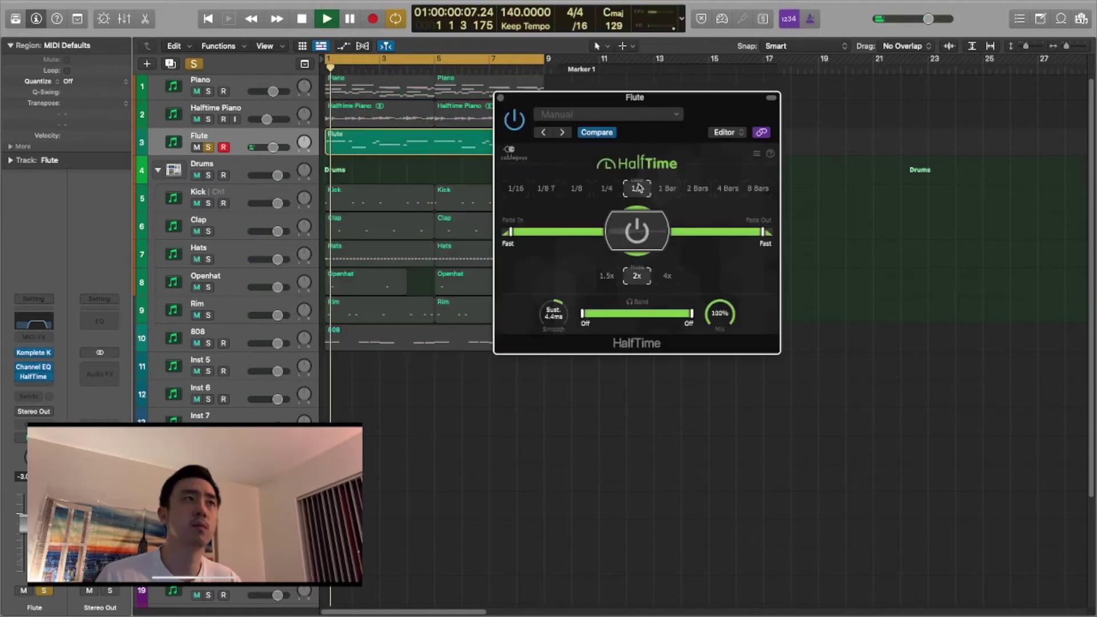
# Set HalfTime on the Flute track to 1 Bar and hear it in the full mix with the Piano muted.
pyautogui.click(674, 190)
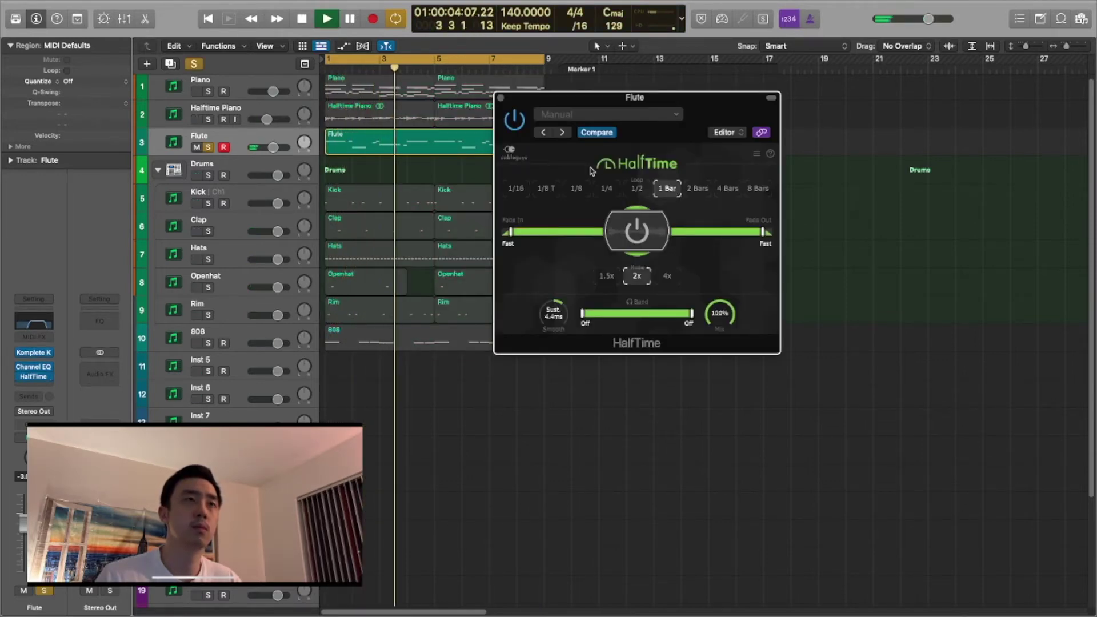
pyautogui.click(194, 64)
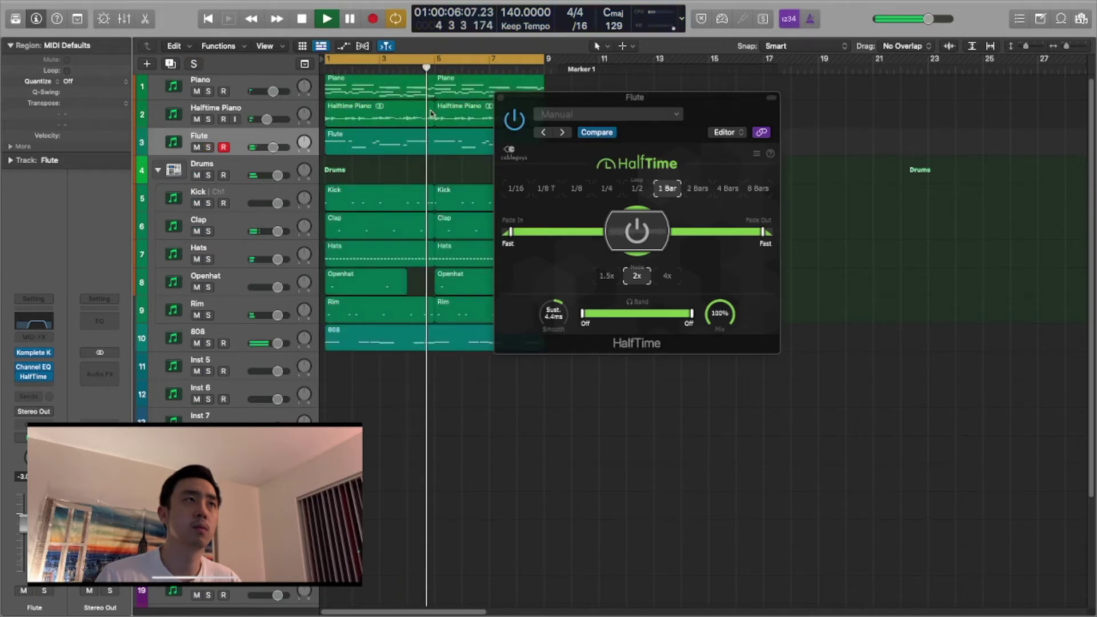
pyautogui.click(196, 91)
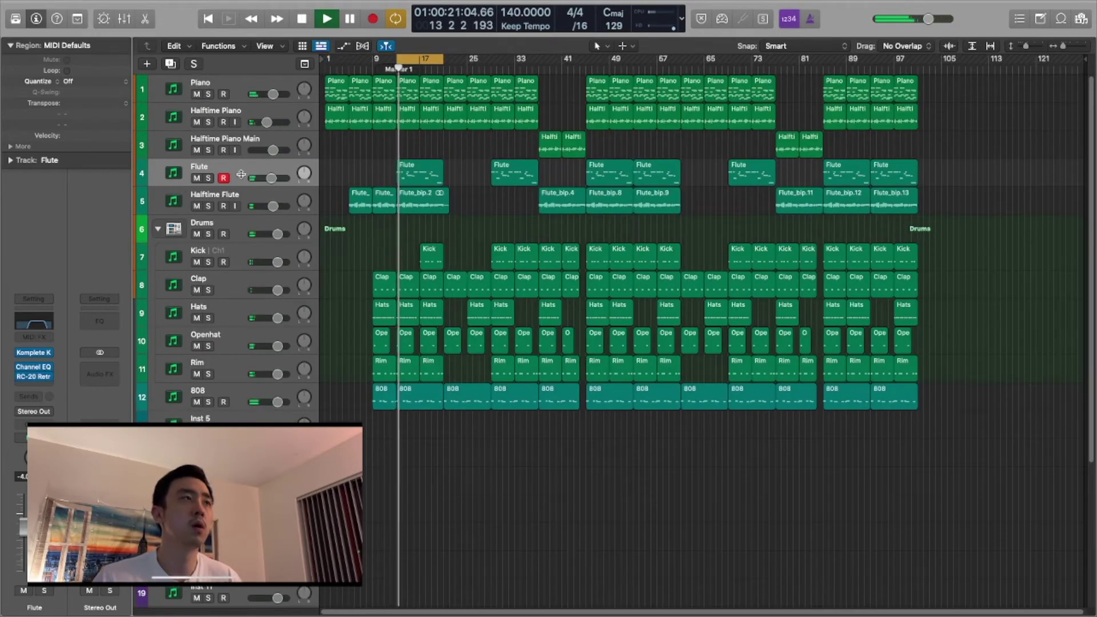
# Solo the Flute track, examine its RC-20 Retro Color settings, and return to the full mix.
pyautogui.click(208, 179)
pyautogui.click(33, 377)
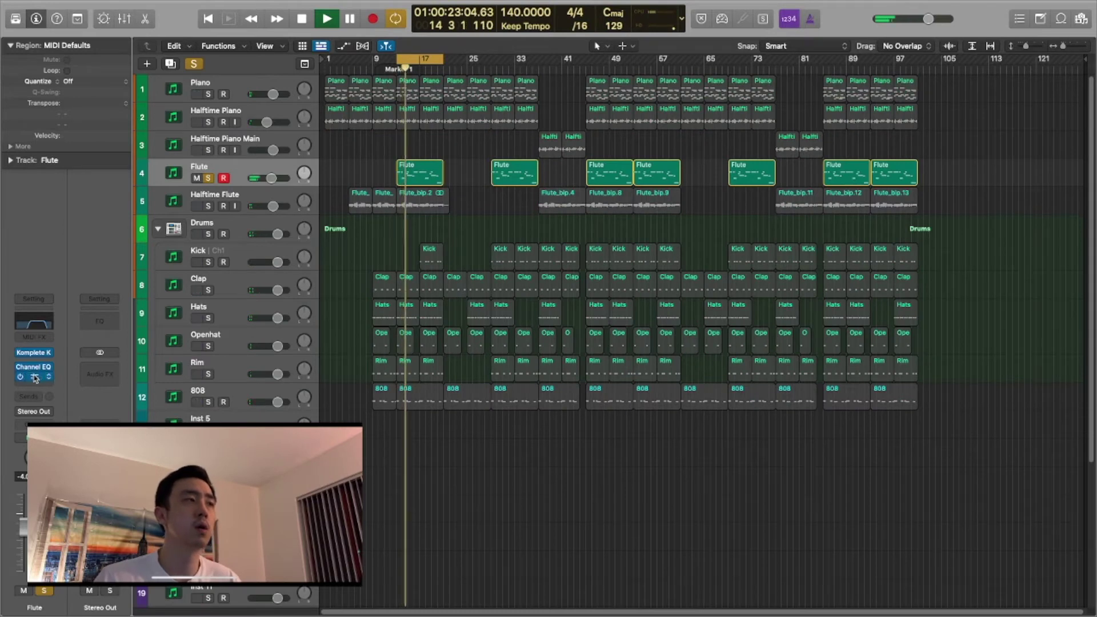
pyautogui.click(684, 397)
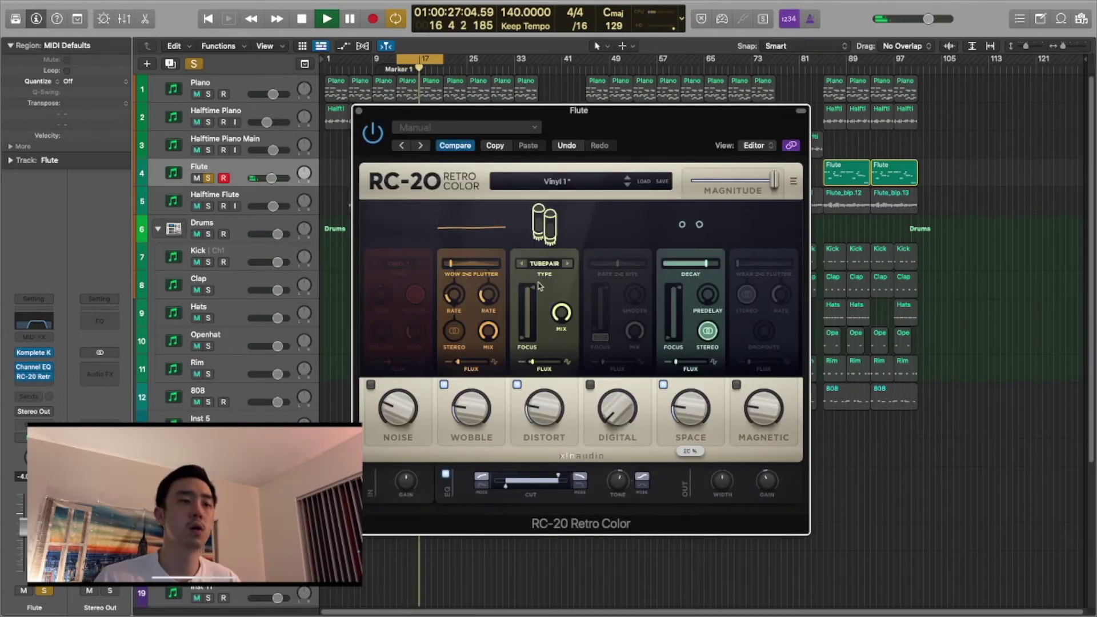
pyautogui.click(196, 64)
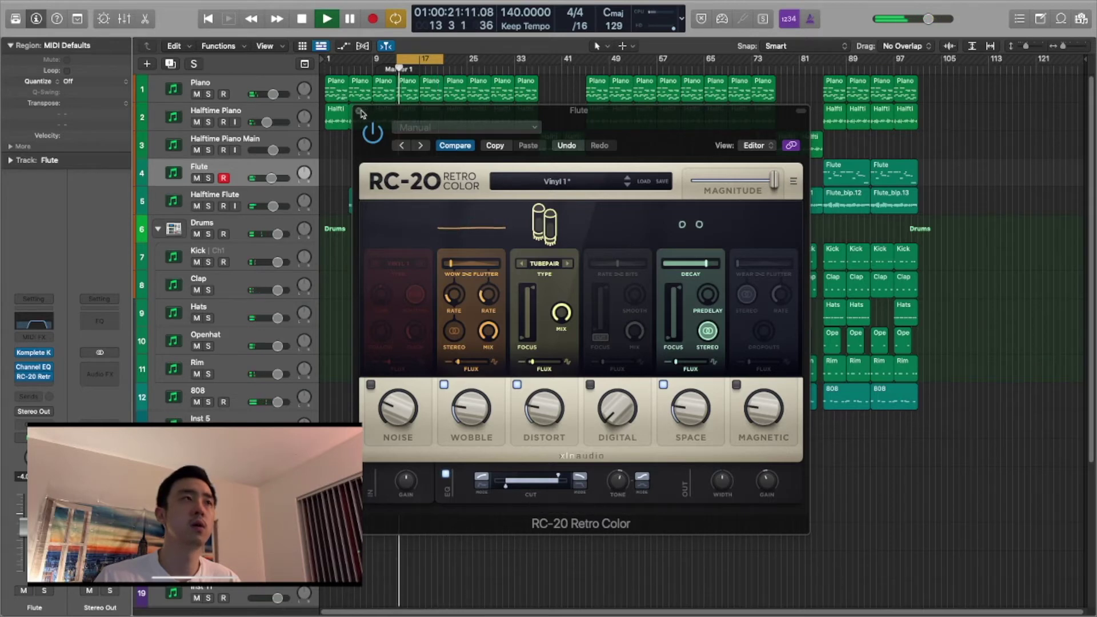
pyautogui.moveTo(697, 438); pyautogui.dragTo(693, 295)
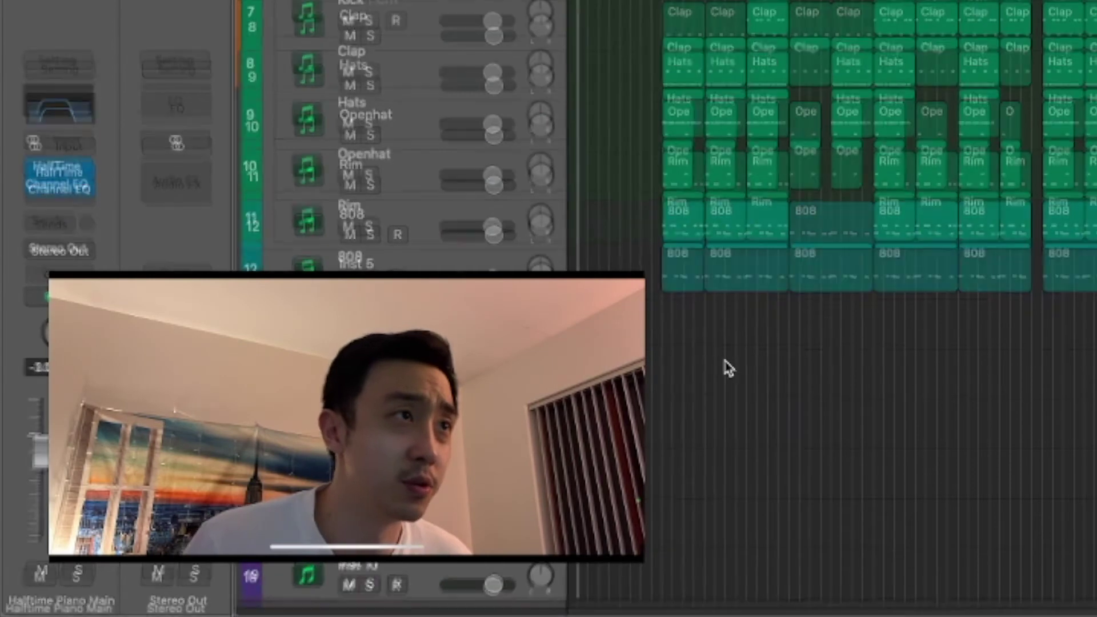
pyautogui.scroll(-1, 829, 308)
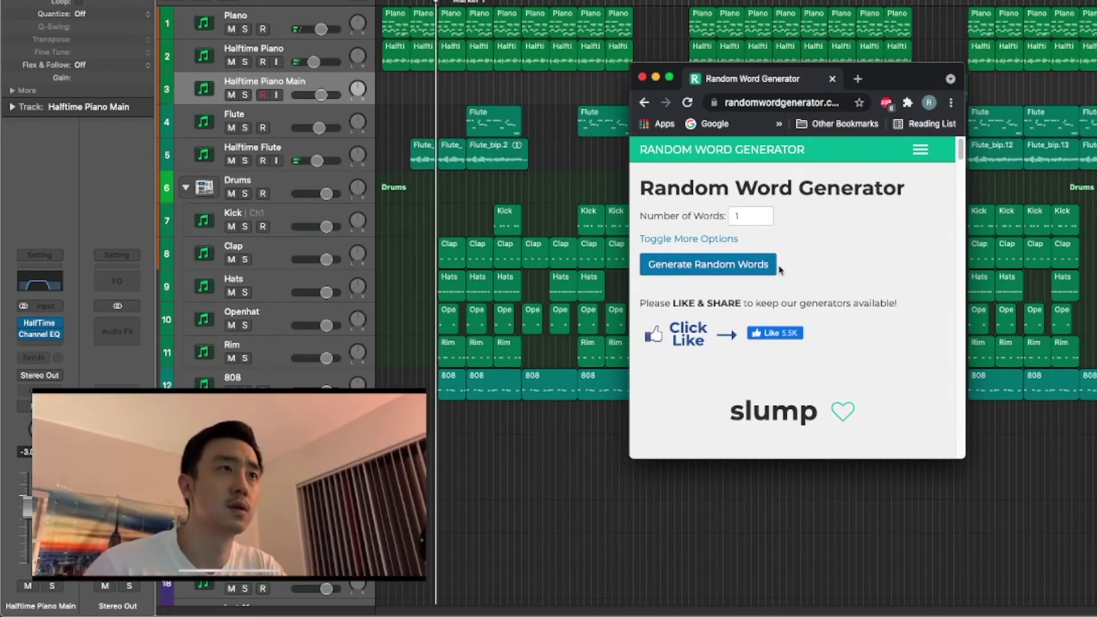
# Generate several single random words, one at a time, in the browser's Random Word Generator while the beat plays.
pyautogui.click(757, 276)
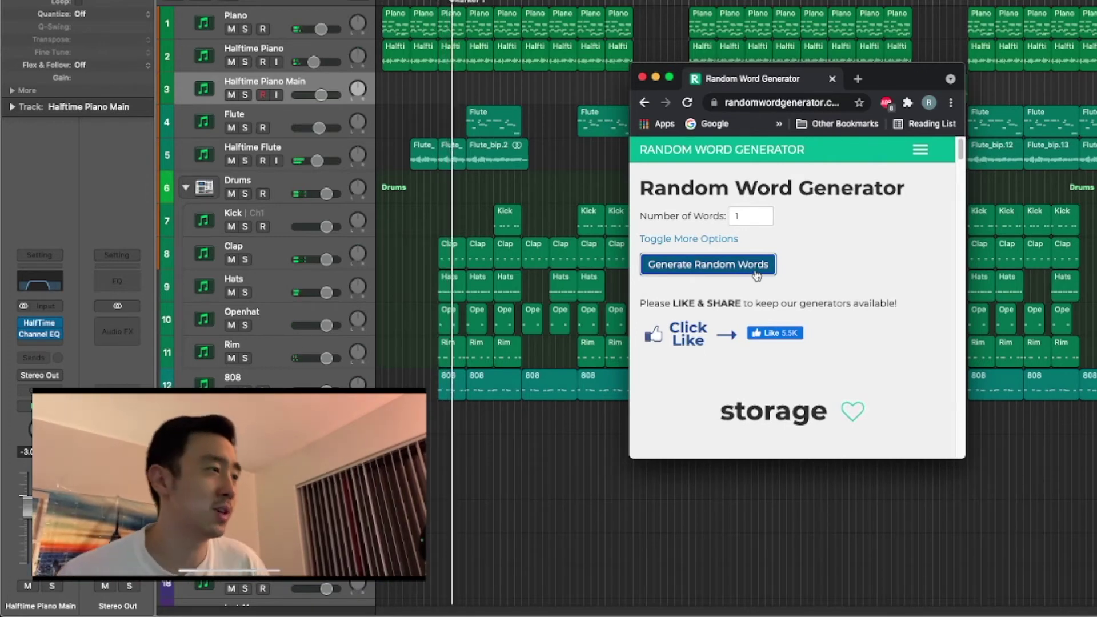
pyautogui.click(729, 262)
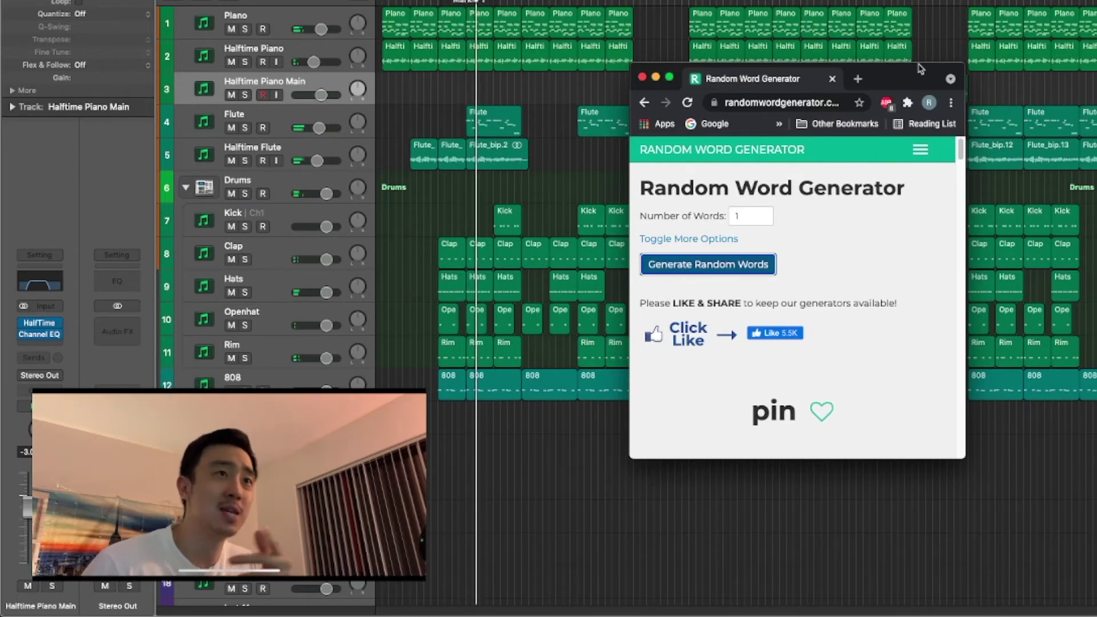
pyautogui.click(749, 273)
pyautogui.moveTo(878, 88); pyautogui.dragTo(827, 78)
pyautogui.click(671, 256)
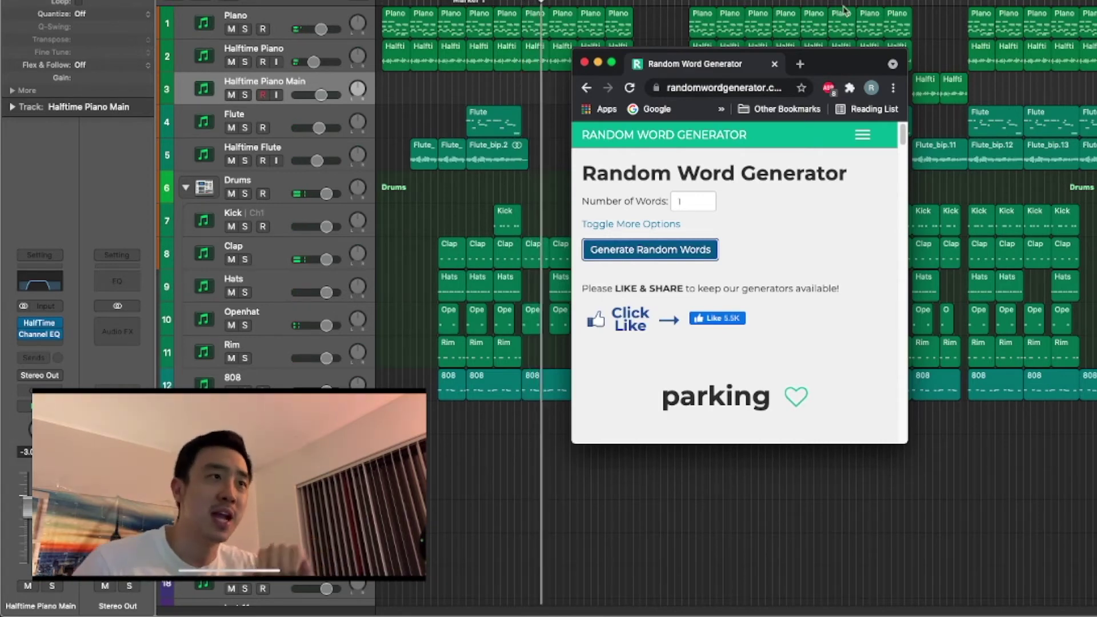
# Expand the word generator's additional options and generate another single random word.
pyautogui.click(646, 225)
pyautogui.scroll(-3, 779, 243)
pyautogui.click(694, 272)
pyautogui.scroll(-5, 844, 276)
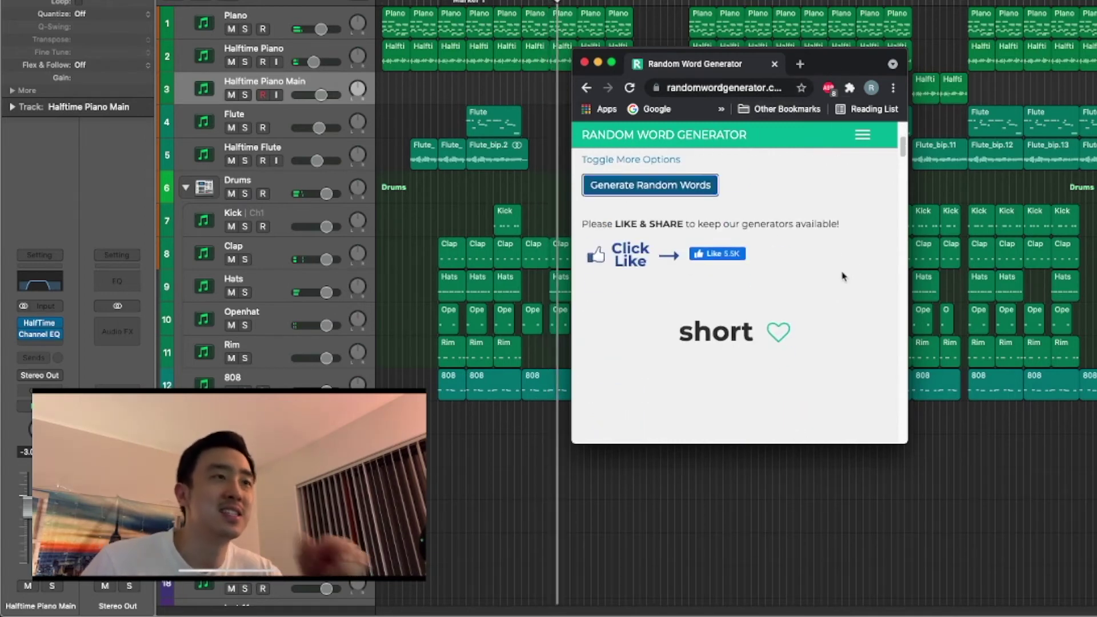
pyautogui.scroll(4, 830, 277)
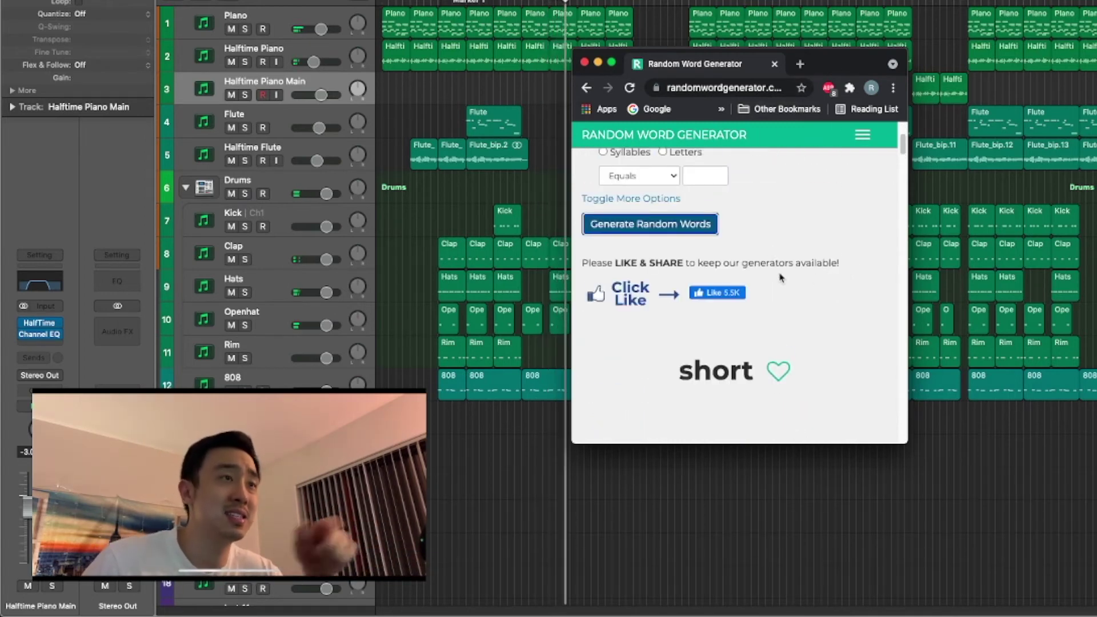
pyautogui.moveTo(842, 67); pyautogui.dragTo(840, 63)
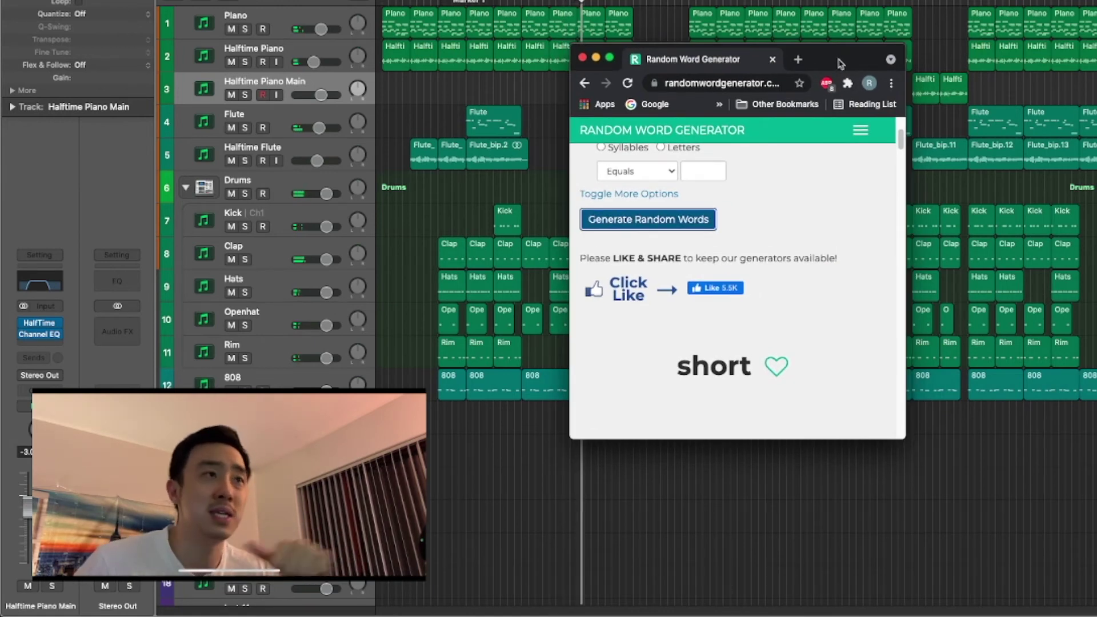
# Keep generating new random words one by one during playback, repositioning the browser window slightly over the arrangement between words.
pyautogui.moveTo(846, 63); pyautogui.dragTo(854, 59)
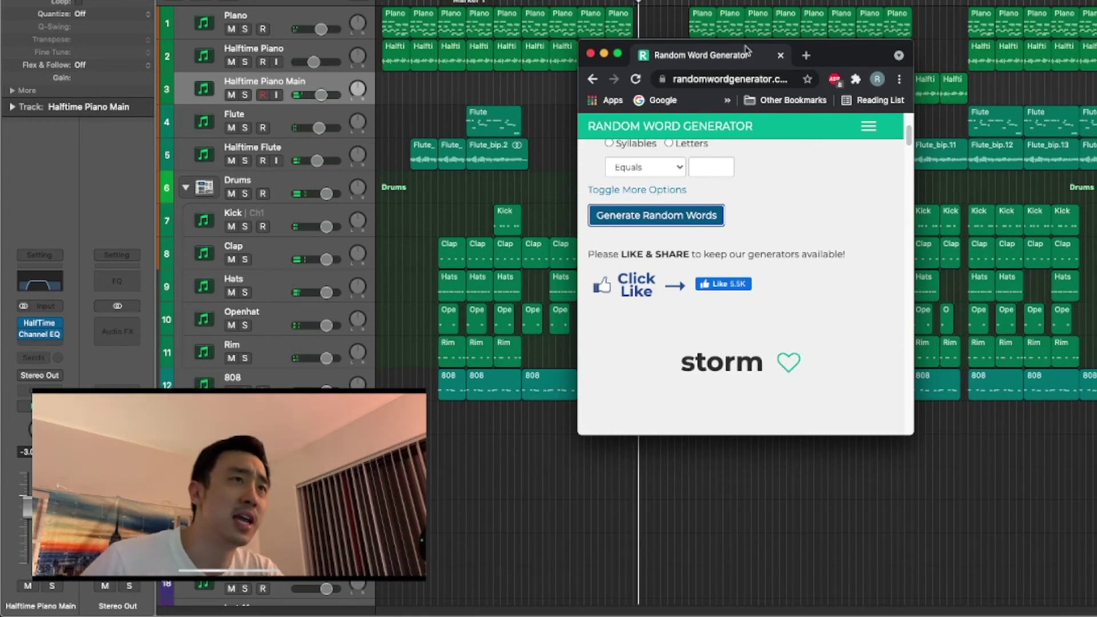
pyautogui.moveTo(865, 54); pyautogui.dragTo(862, 59)
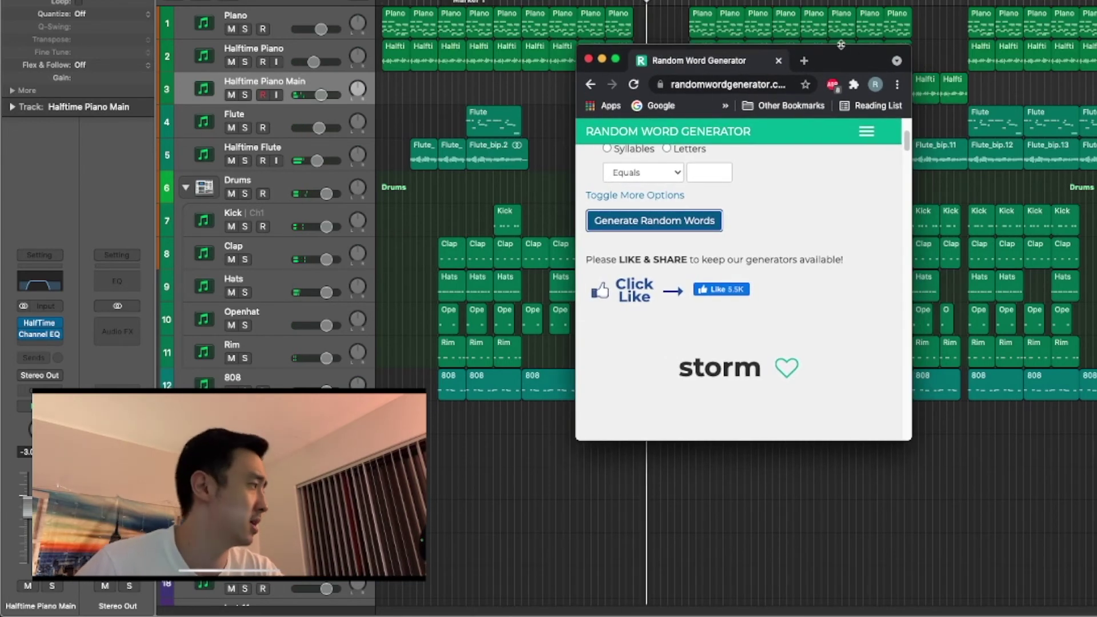
pyautogui.click(695, 222)
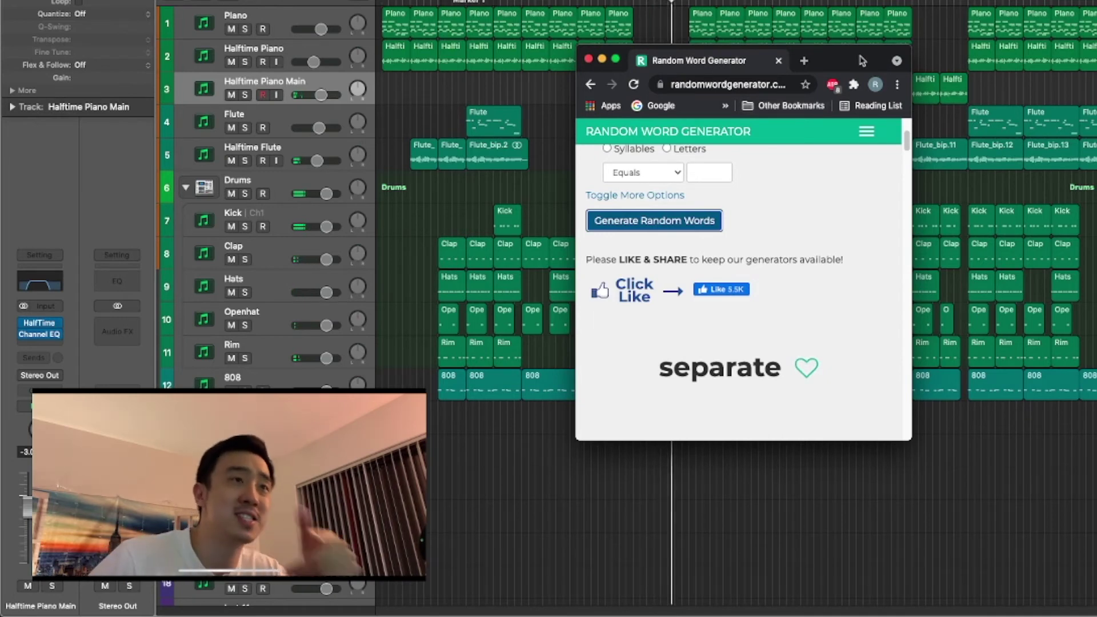
pyautogui.moveTo(834, 71); pyautogui.dragTo(827, 67)
pyautogui.click(704, 231)
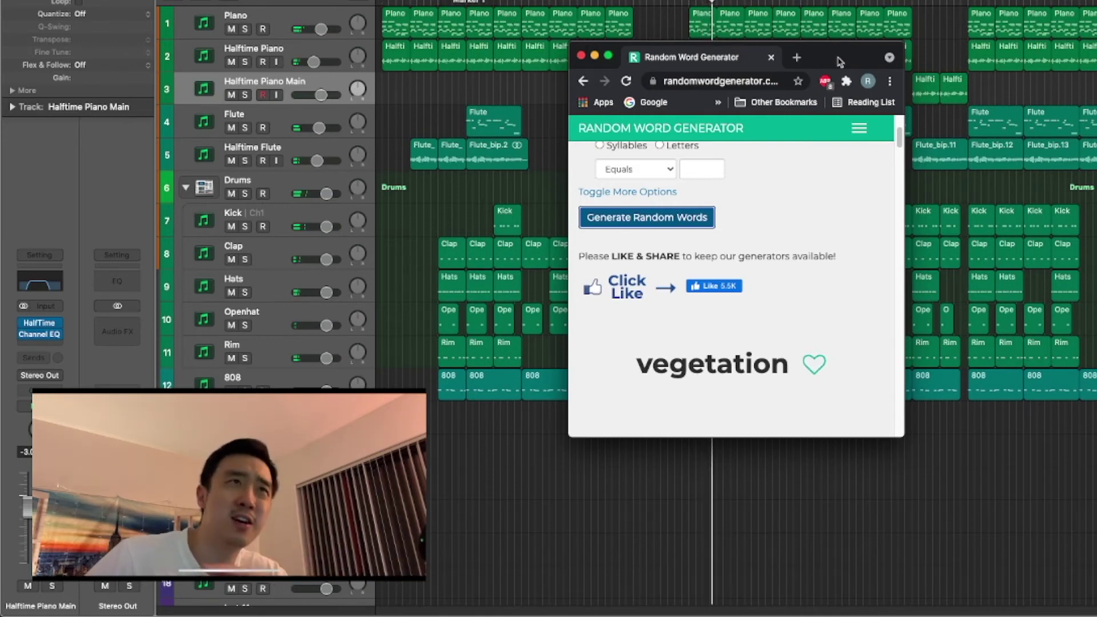
pyautogui.click(695, 226)
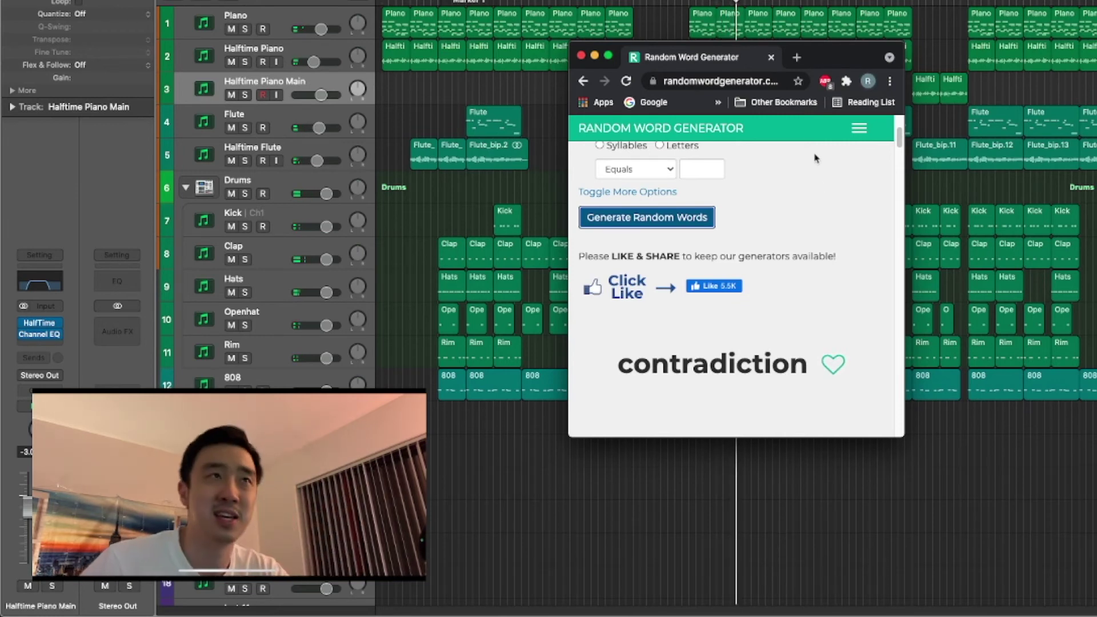
pyautogui.moveTo(832, 60); pyautogui.dragTo(841, 60)
pyautogui.click(703, 222)
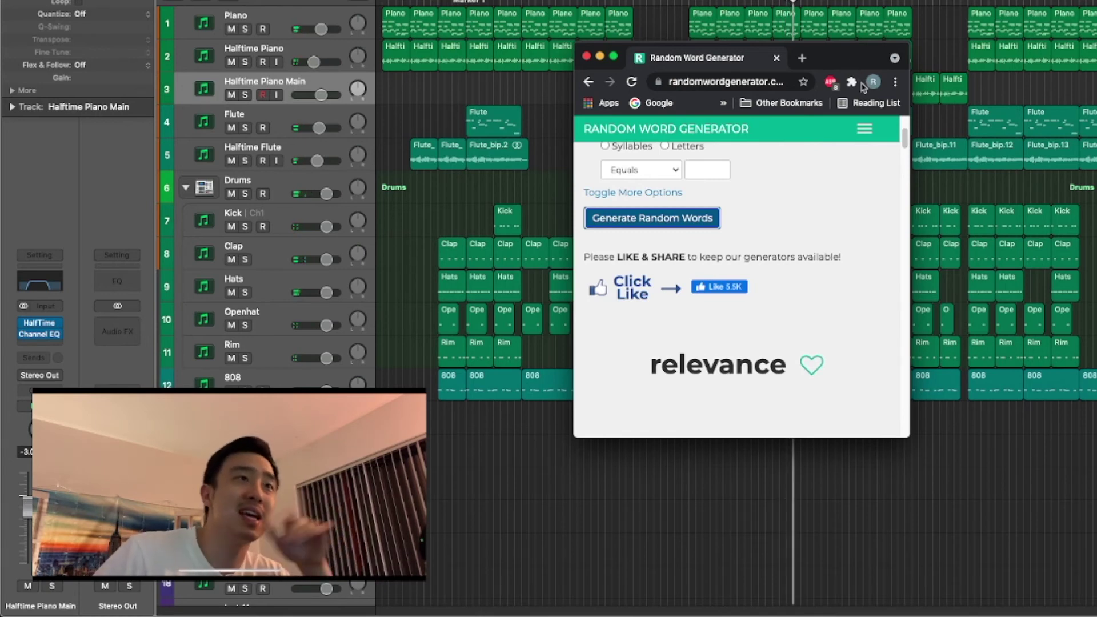
pyautogui.click(679, 229)
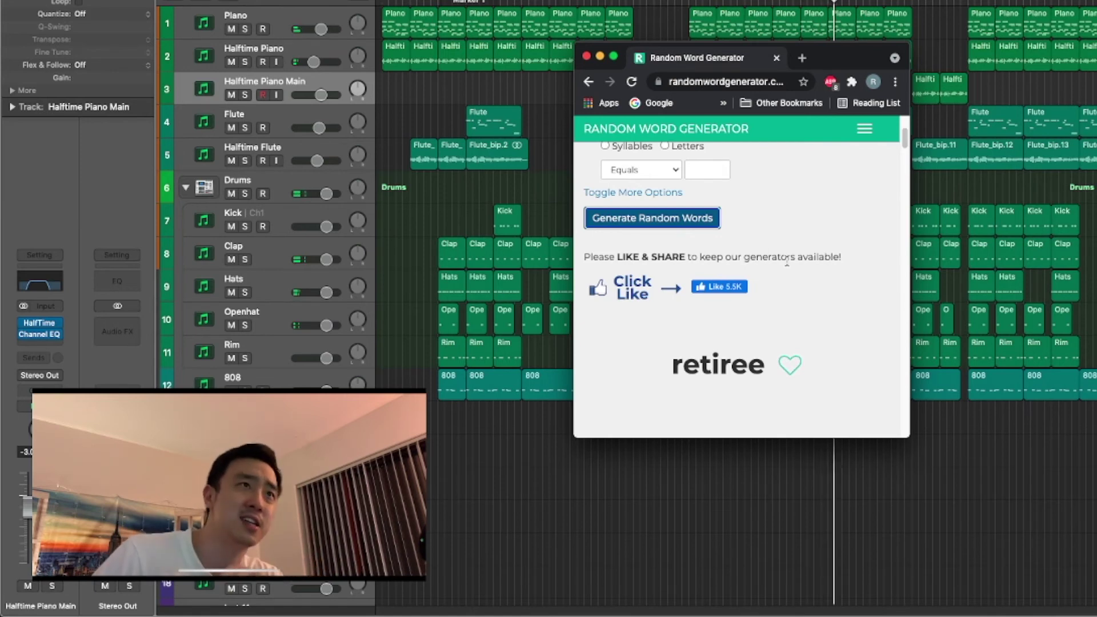
pyautogui.click(691, 233)
pyautogui.moveTo(842, 60); pyautogui.dragTo(851, 86)
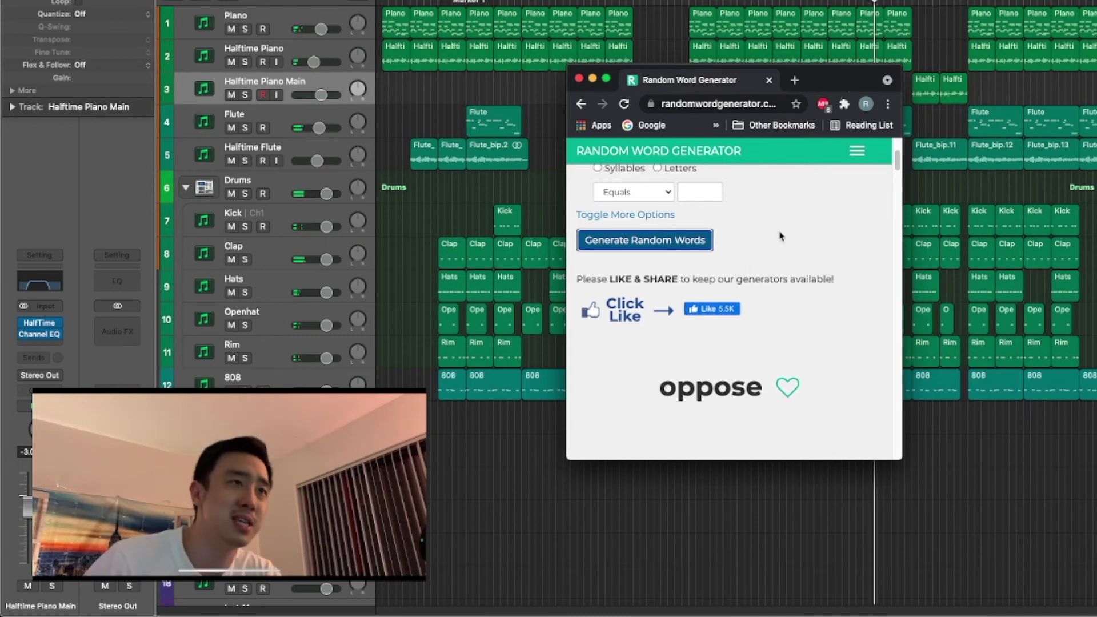
pyautogui.click(680, 245)
pyautogui.moveTo(820, 90); pyautogui.dragTo(816, 76)
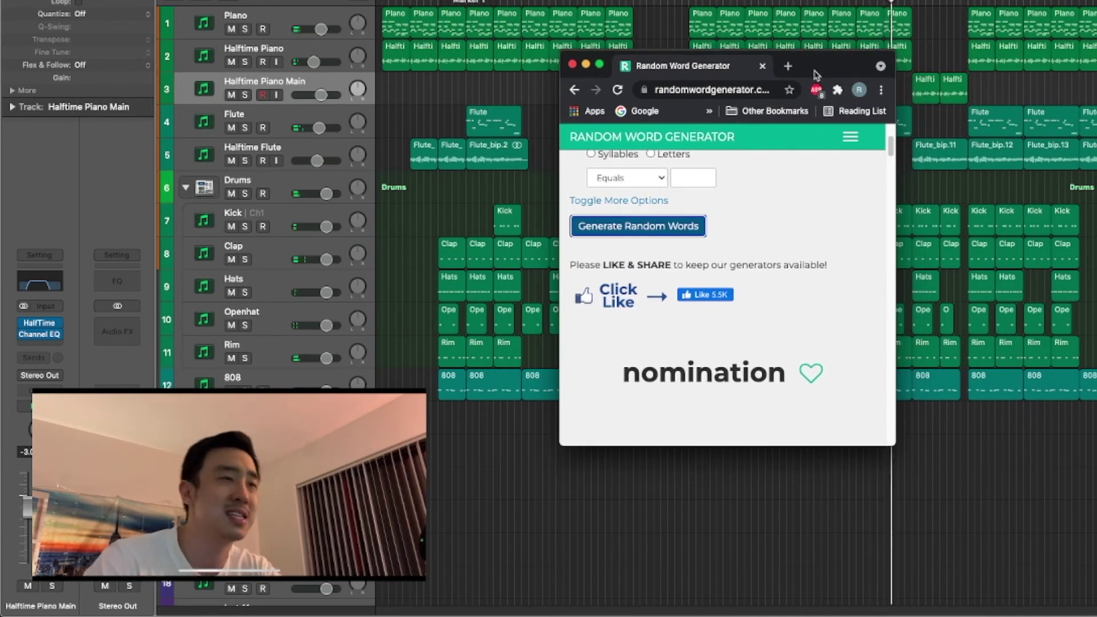
# Generate another series of single random words during playback, nudging the browser window slightly over the arrangement between words.
pyautogui.moveTo(816, 75)
pyautogui.mouseDown()
pyautogui.moveTo(821, 62)
pyautogui.moveTo(802, 66)
pyautogui.mouseUp()
pyautogui.click(689, 216)
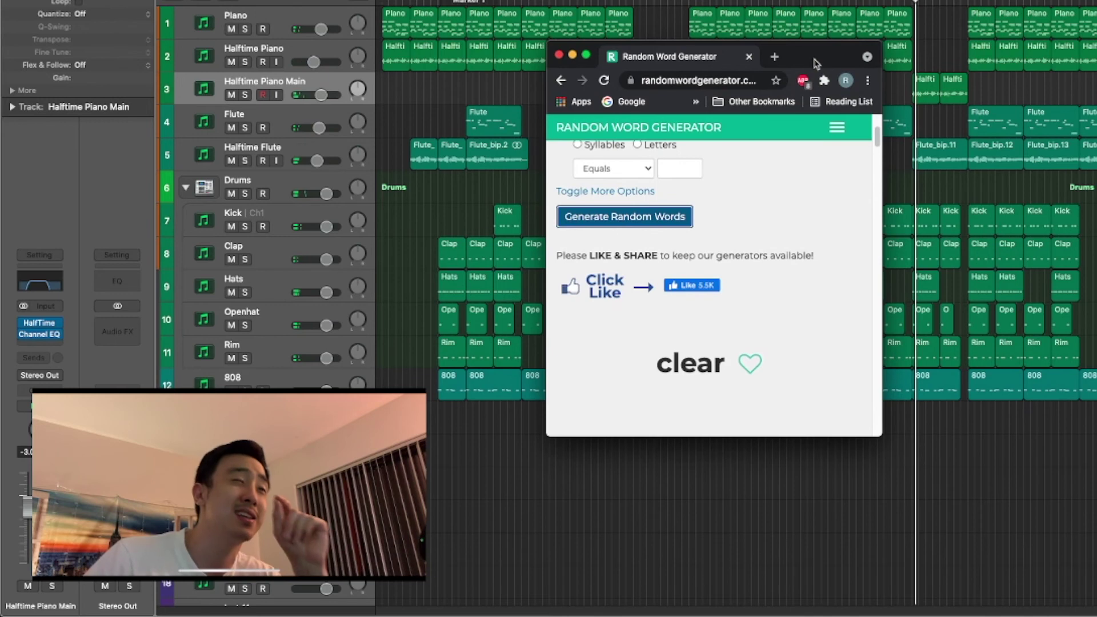
pyautogui.moveTo(816, 62); pyautogui.dragTo(822, 70)
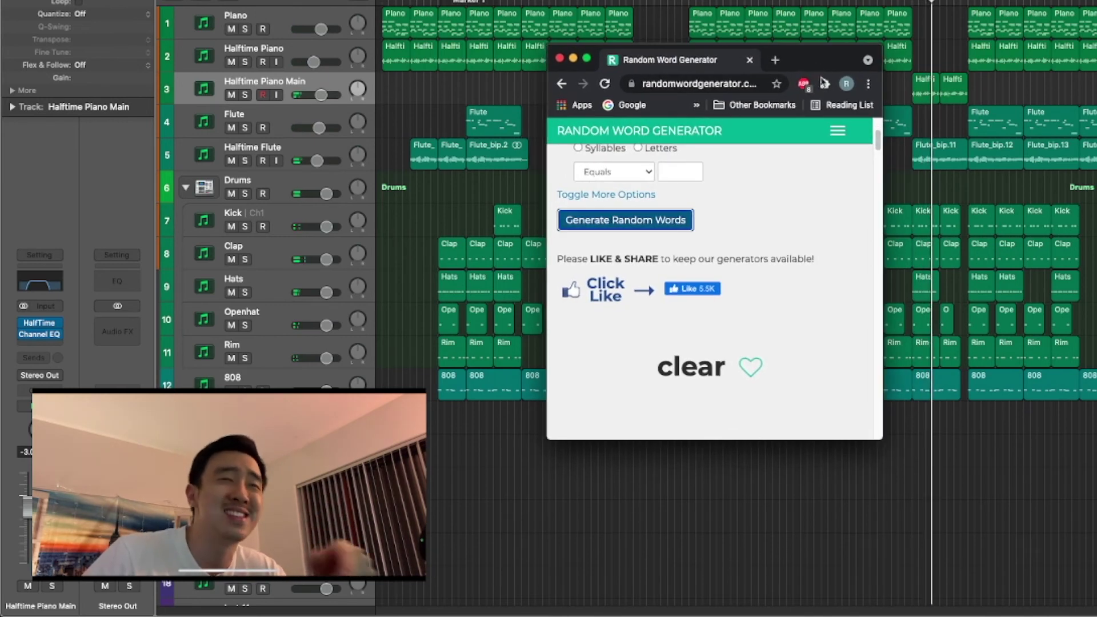
pyautogui.click(679, 222)
pyautogui.moveTo(814, 69); pyautogui.dragTo(814, 64)
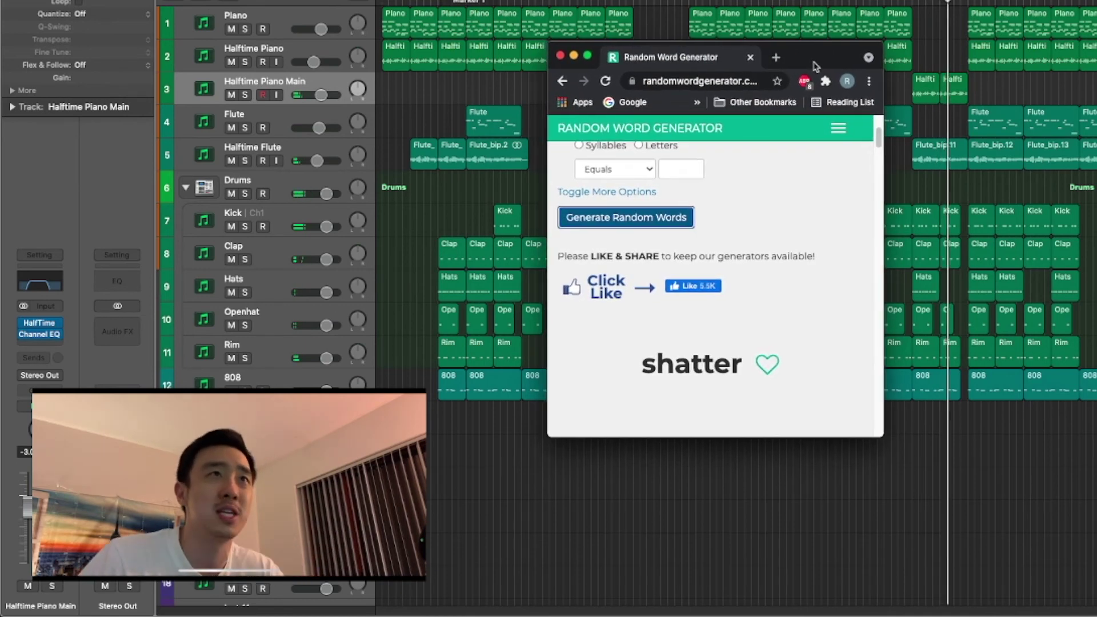
pyautogui.click(685, 217)
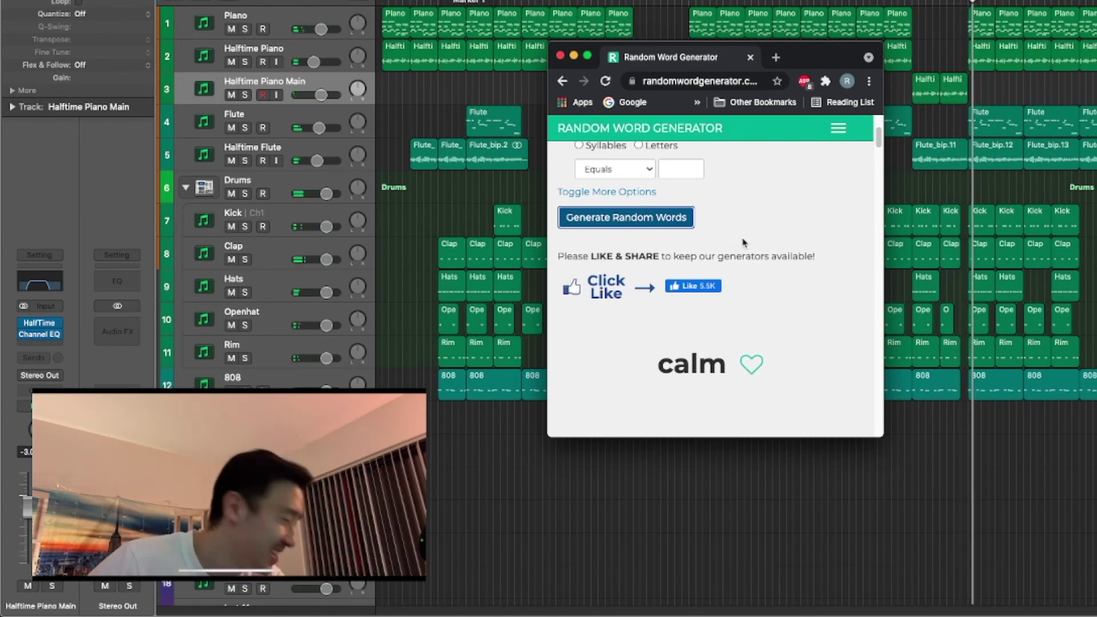
pyautogui.moveTo(824, 50); pyautogui.dragTo(823, 50)
pyautogui.click(697, 224)
pyautogui.click(691, 223)
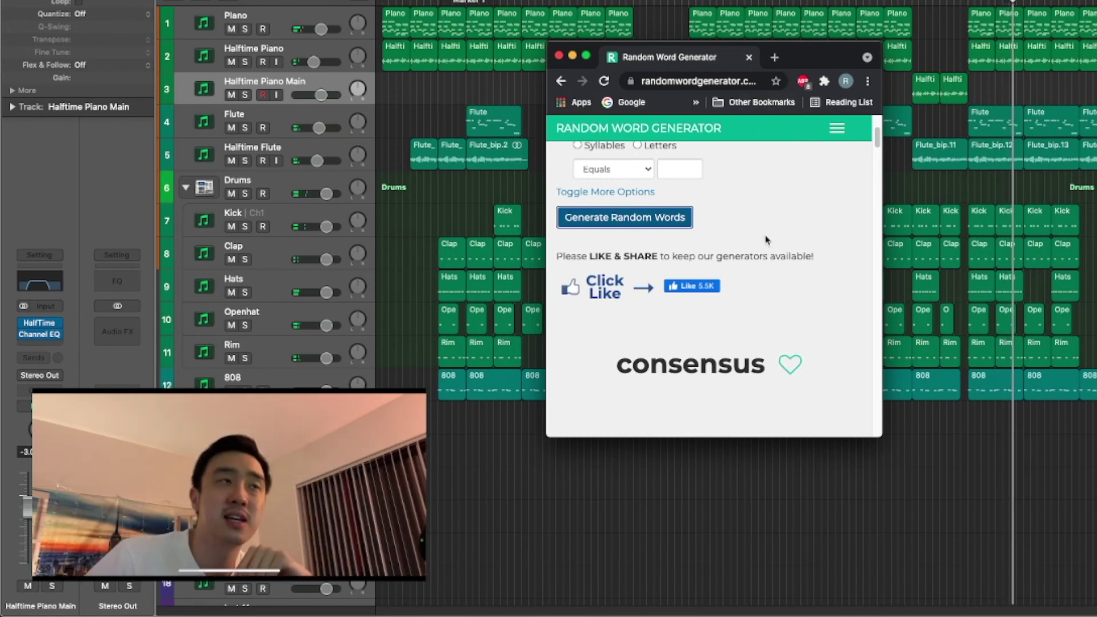
pyautogui.press('Return')
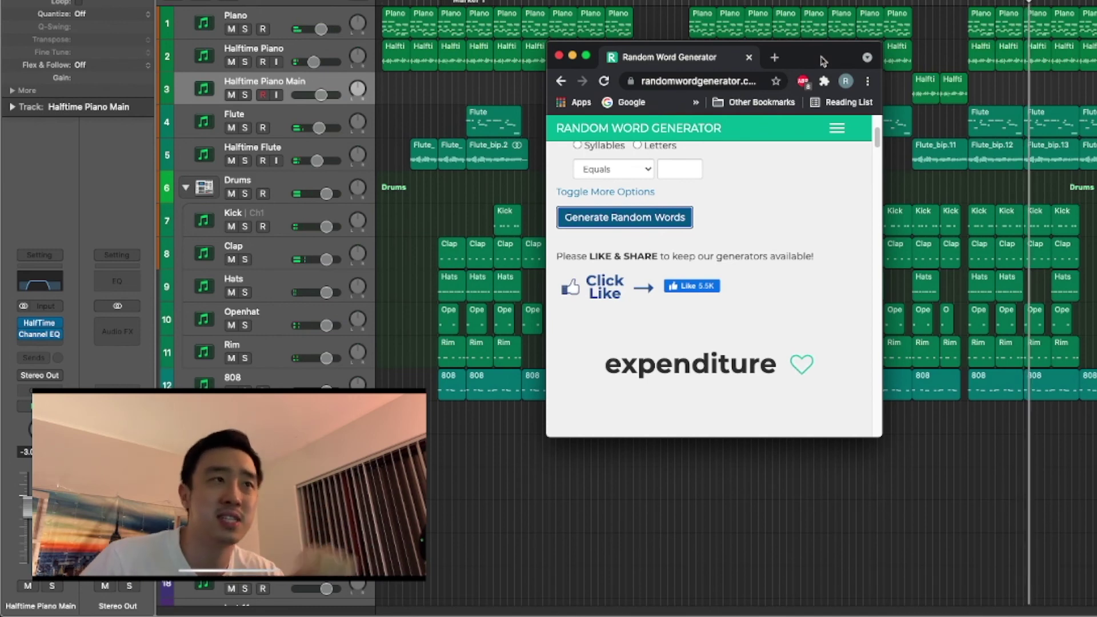
pyautogui.rightClick(786, 210)
pyautogui.press('Escape')
pyautogui.click(668, 226)
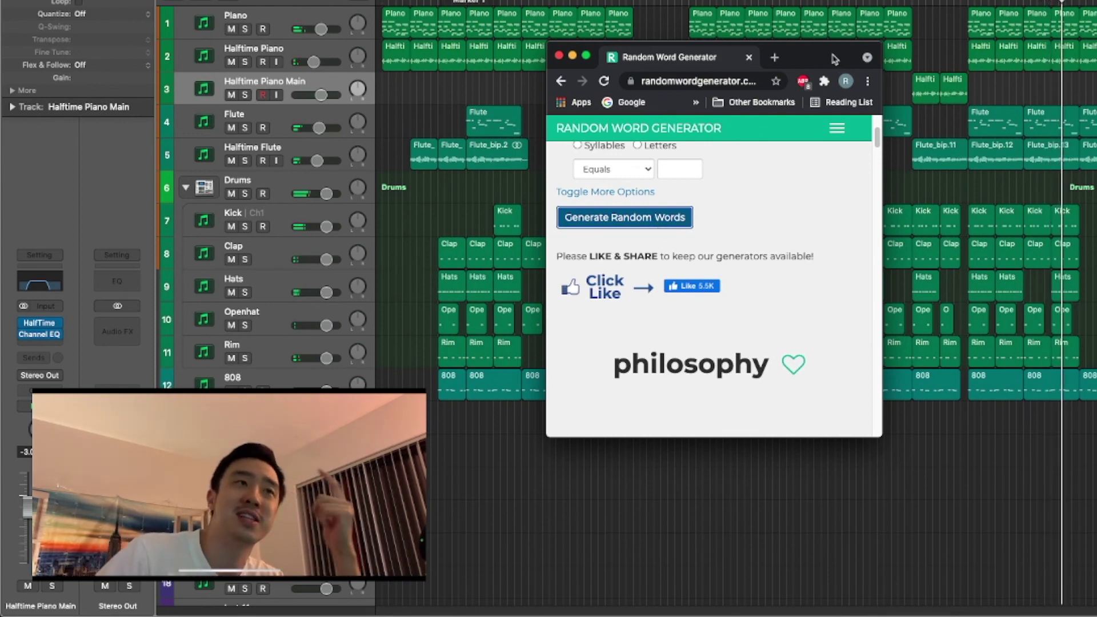
pyautogui.click(671, 220)
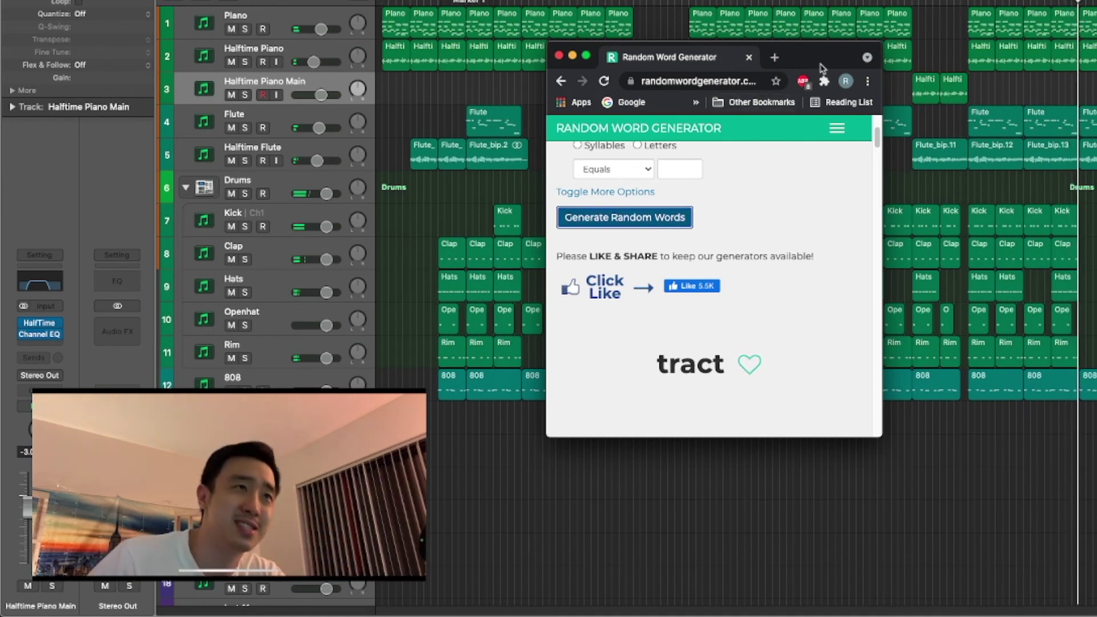
pyautogui.moveTo(820, 65); pyautogui.dragTo(815, 66)
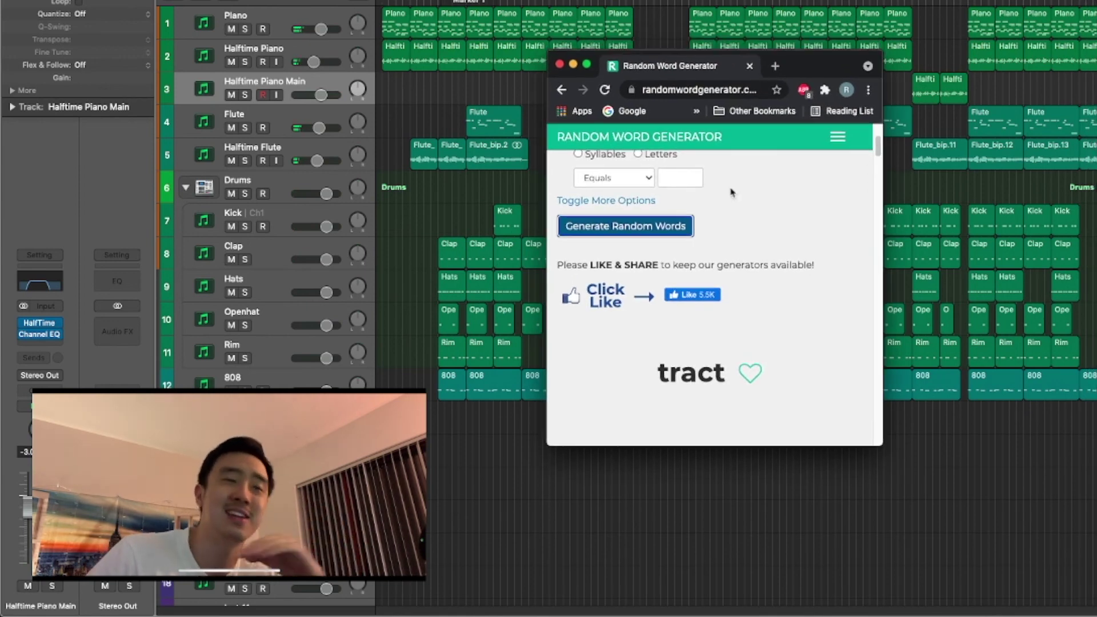
pyautogui.moveTo(810, 71)
pyautogui.mouseDown()
pyautogui.moveTo(820, 68)
pyautogui.moveTo(814, 75)
pyautogui.mouseUp()
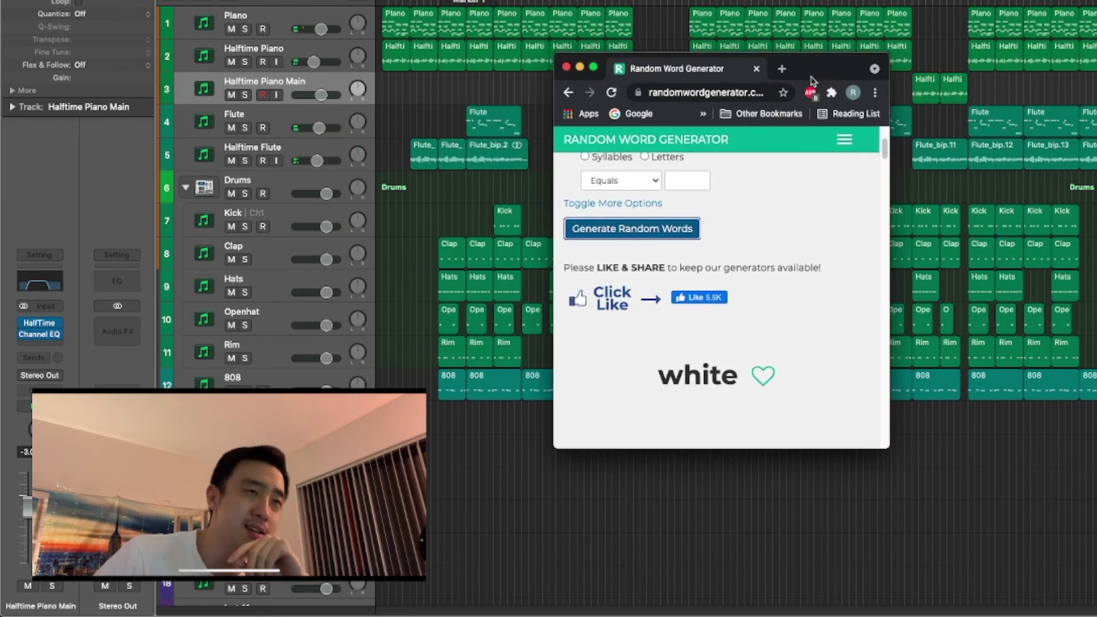
# Shift the Random Word Generator window away from its spot and close it to uncover the arrangement.
pyautogui.moveTo(810, 80); pyautogui.dragTo(847, 95)
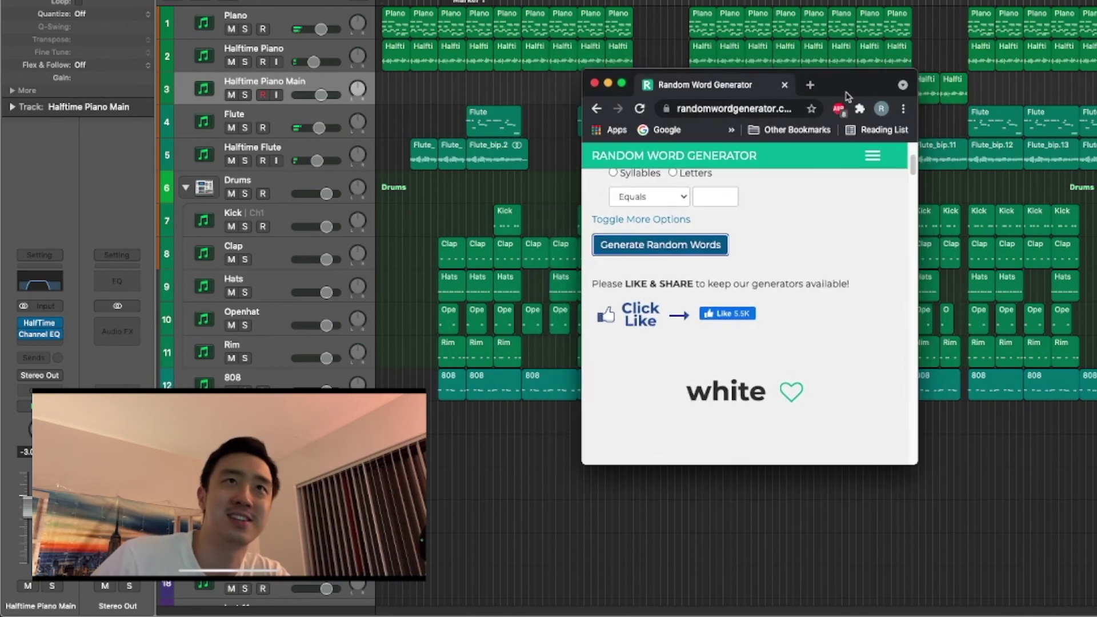
pyautogui.click(594, 84)
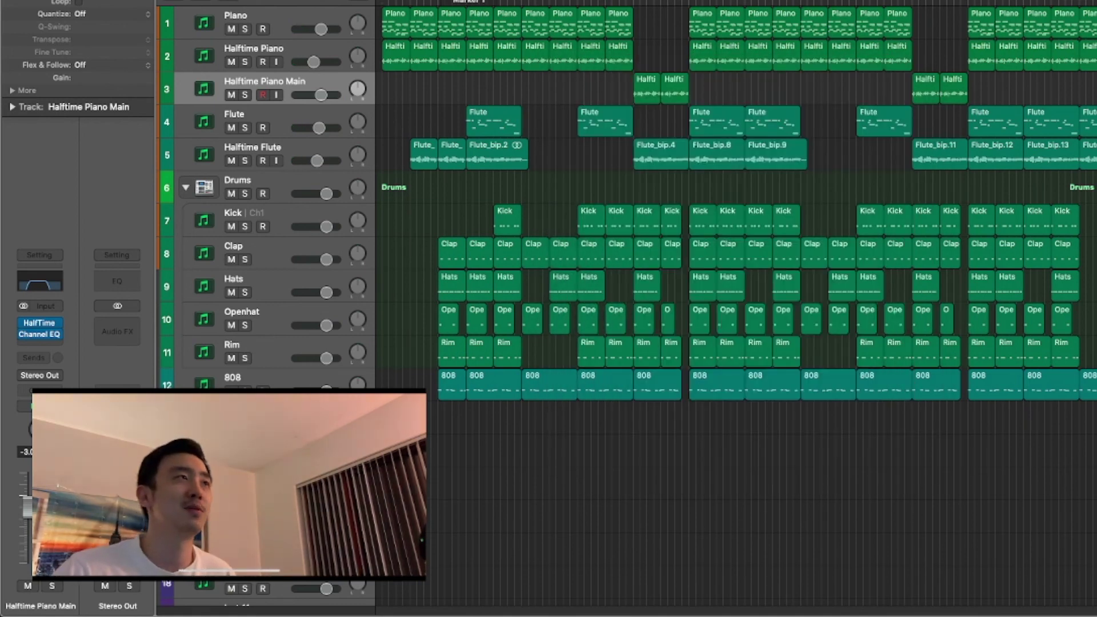
pyautogui.rightClick(552, 184)
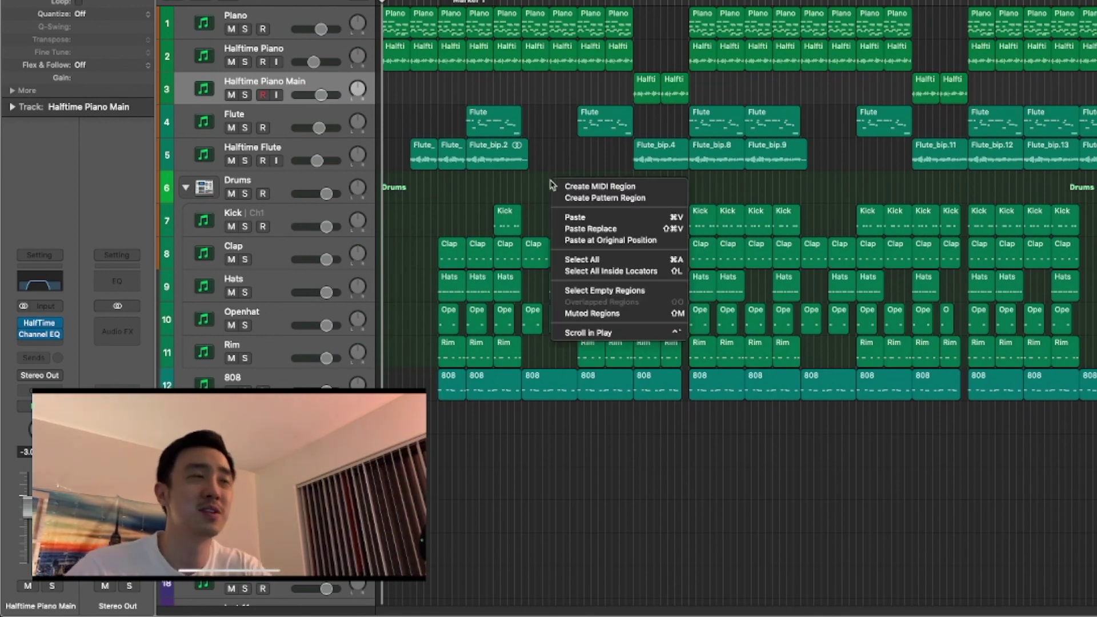
pyautogui.click(540, 159)
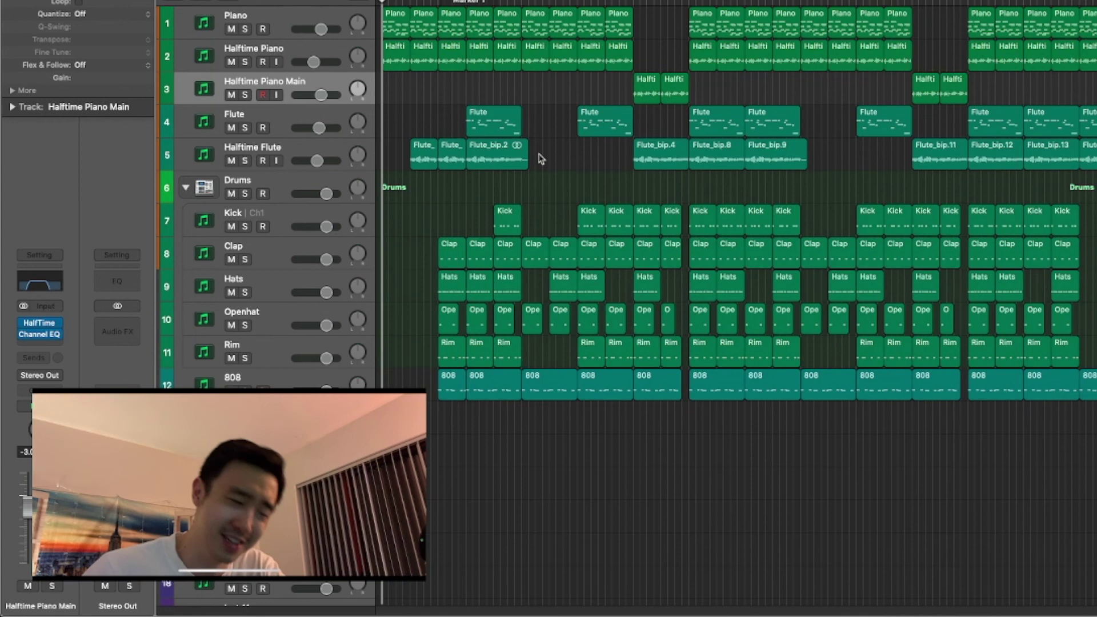